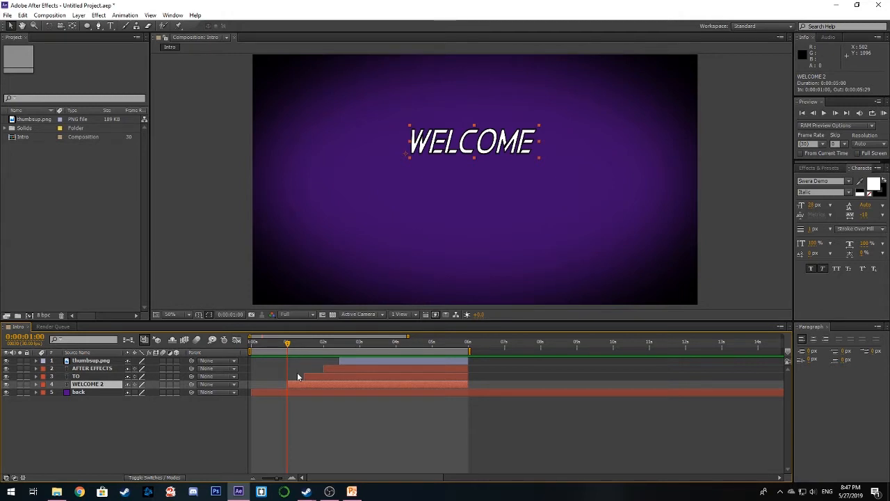
Step: Set the opacity of the WELCOME 2 layer to 0% at 0:00:01:00
click(292, 344)
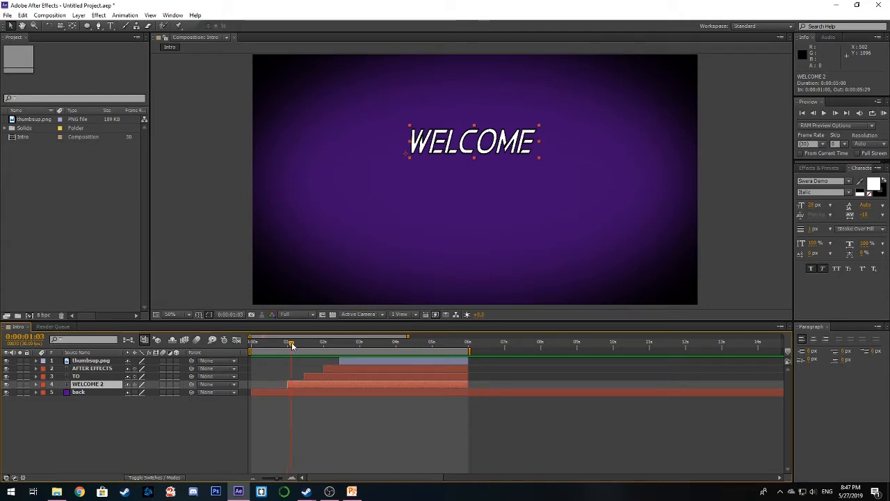
drag(292, 344, 300, 346)
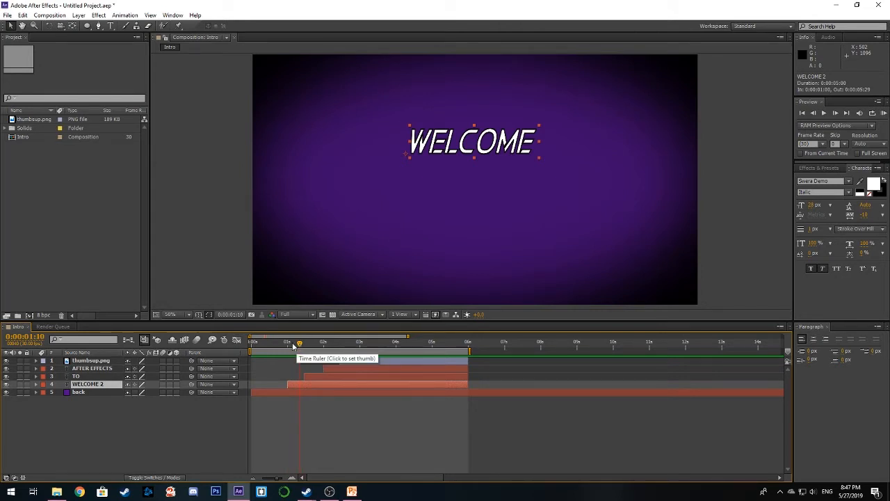
drag(300, 346, 288, 345)
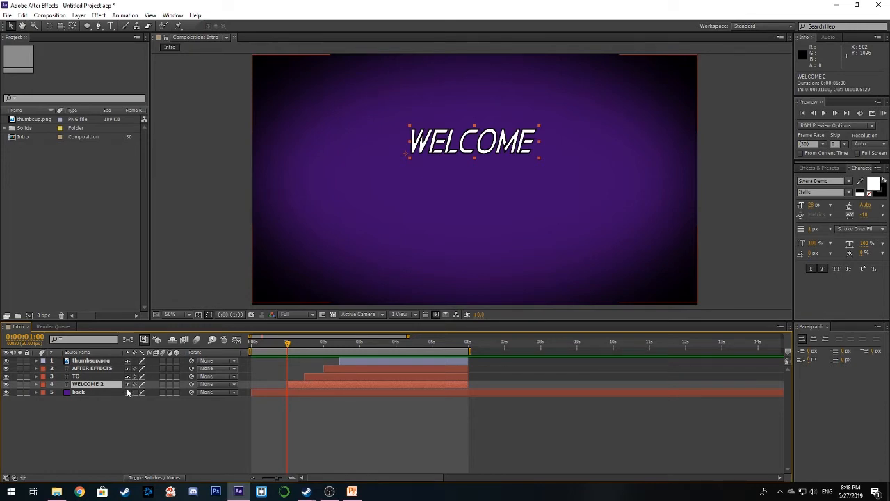
click(36, 384)
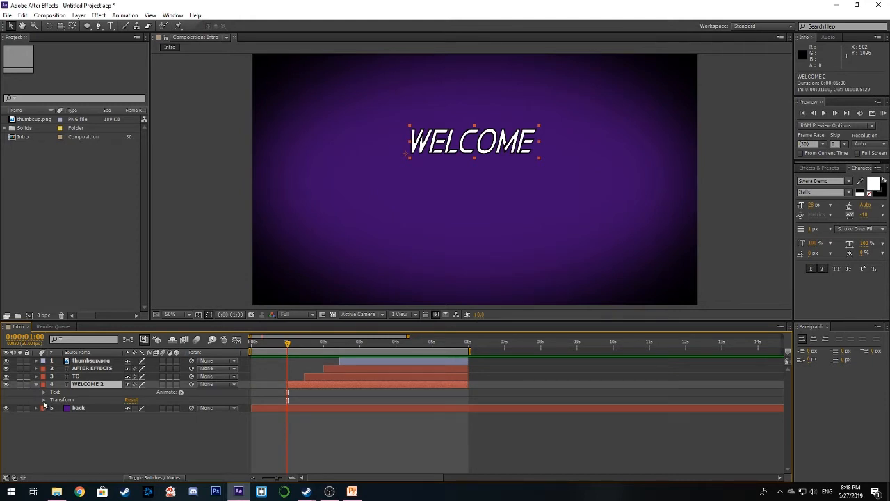
click(43, 400)
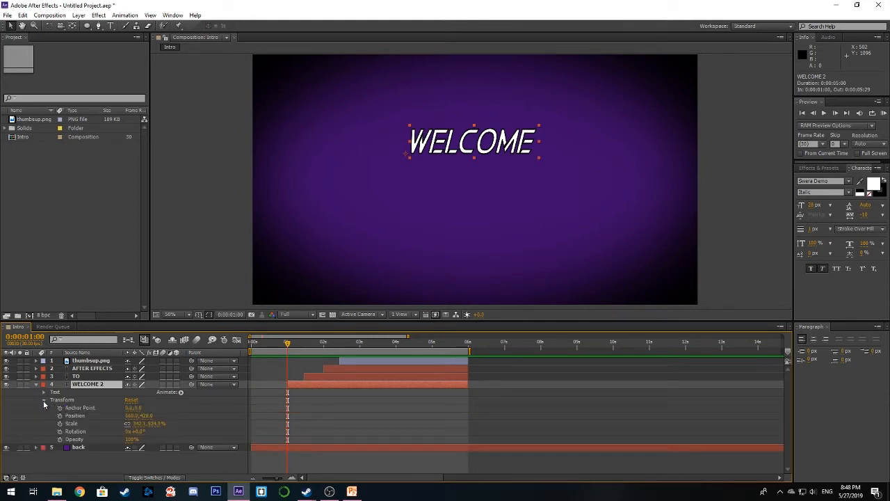
click(132, 439)
text(0)
key(Return)
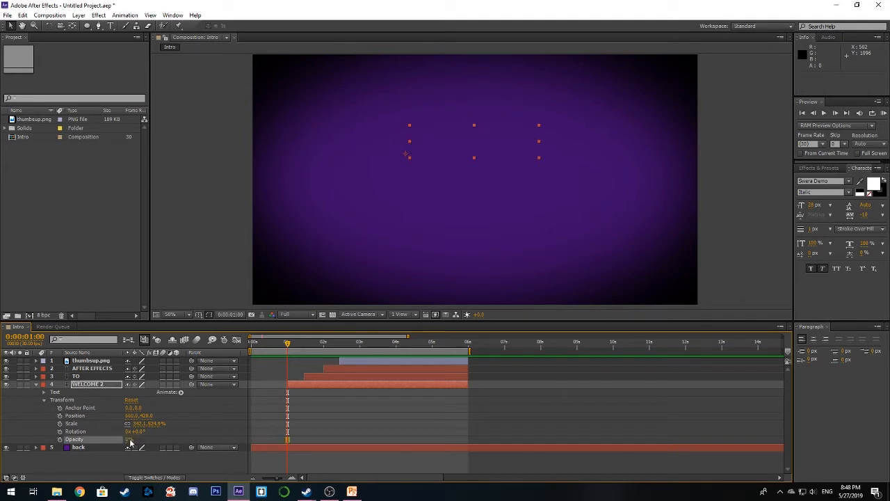
Step: Turn on keyframing for the WELCOME 2 layer's opacity at 0:00:01:00
mouse_move(288, 345)
mouse_down()
mouse_move(459, 350)
mouse_move(288, 356)
mouse_up()
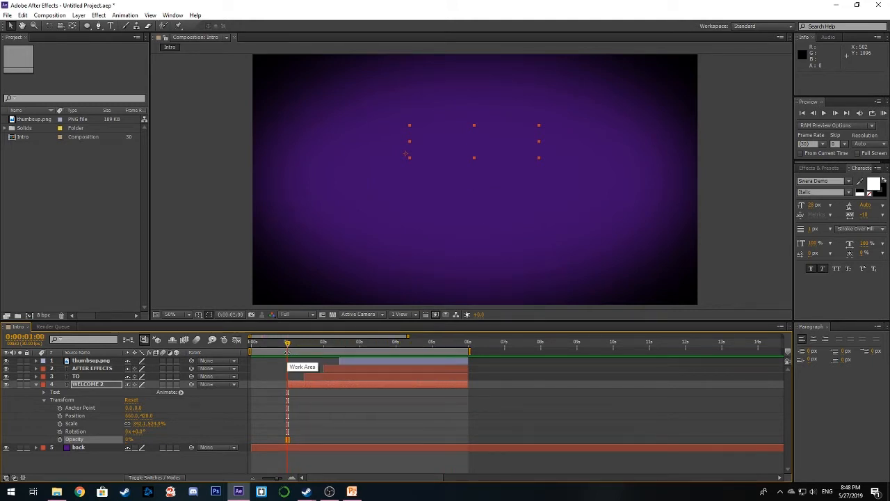
drag(287, 345, 288, 345)
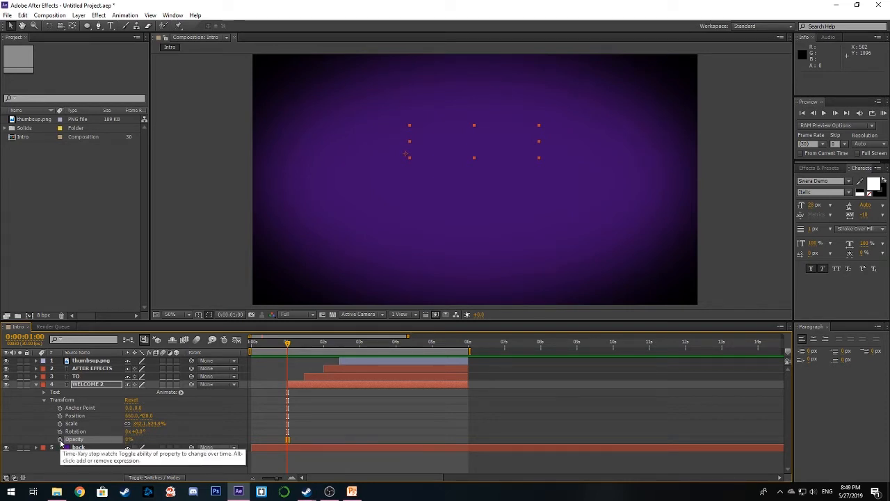
click(61, 441)
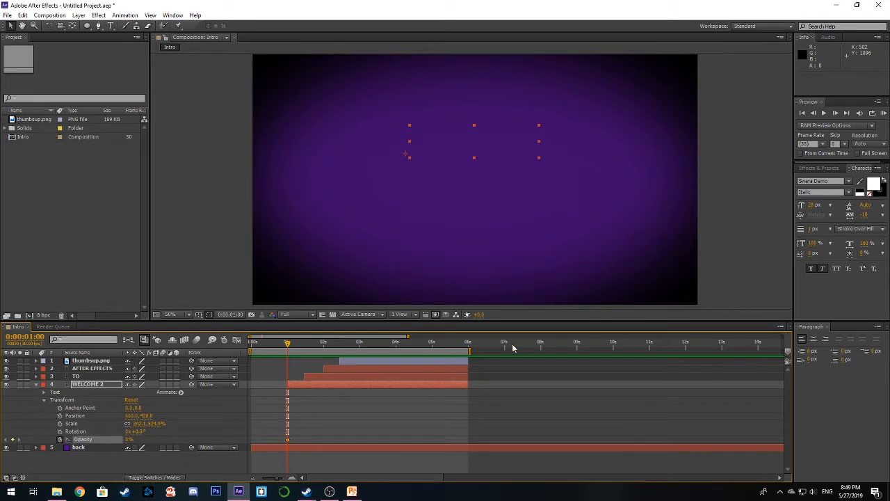
Step: Add an opacity keyframe of 100% to the WELCOME 2 layer at 0:00:01:12
drag(409, 339, 370, 350)
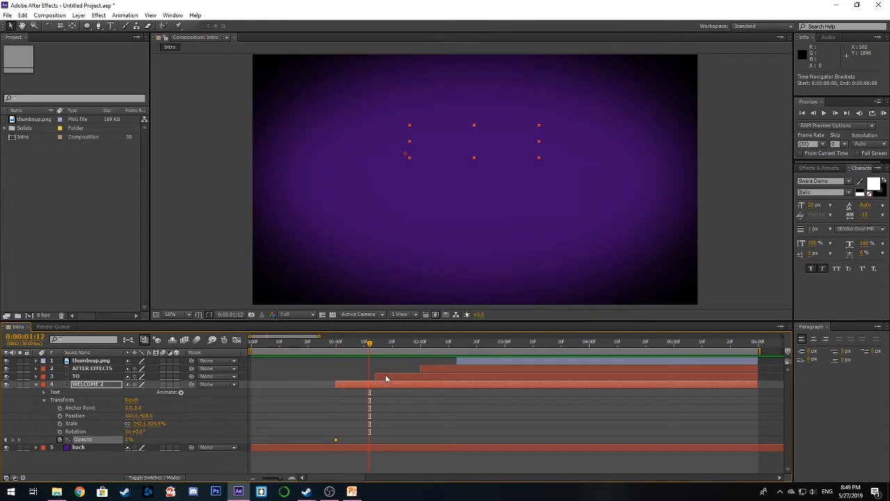
click(385, 377)
click(383, 384)
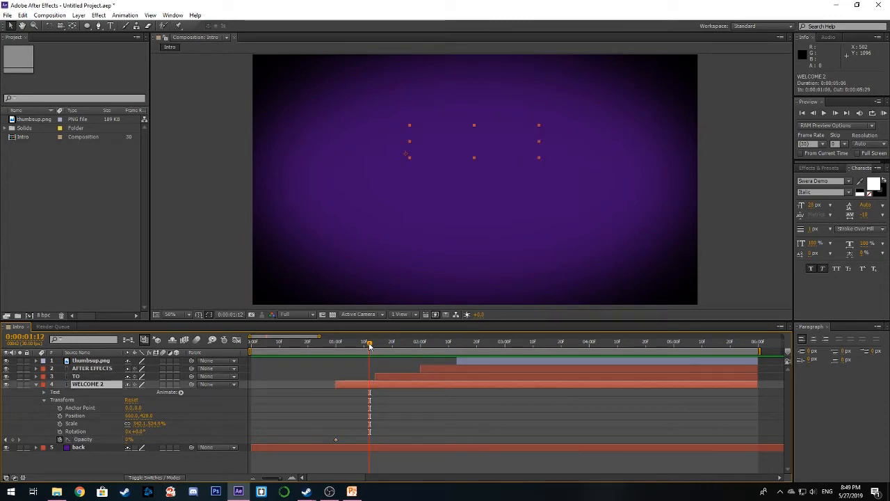
click(130, 440)
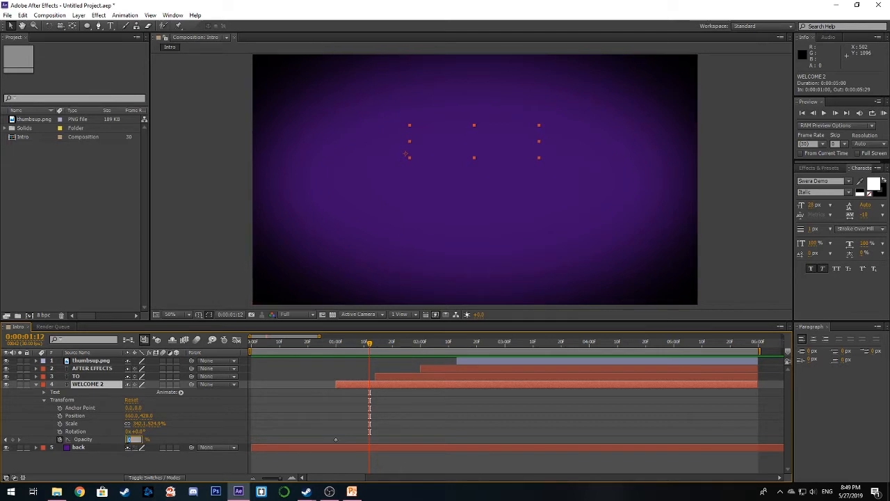
text(100)
key(Return)
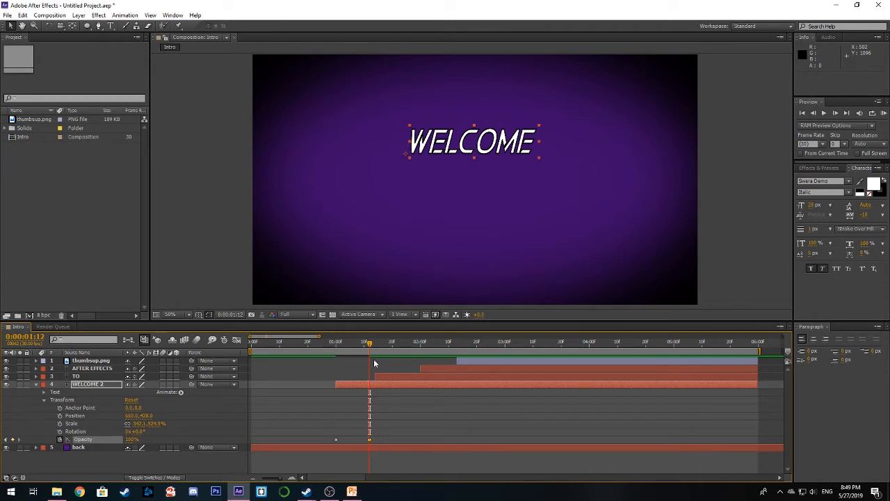
Step: Shift the WELCOME 2 layer's 100% opacity keyframe to 0:00:01:10
mouse_move(370, 348)
mouse_down()
mouse_move(331, 356)
mouse_move(370, 355)
mouse_up()
mouse_move(369, 346)
mouse_down()
mouse_move(338, 350)
mouse_move(364, 352)
mouse_up()
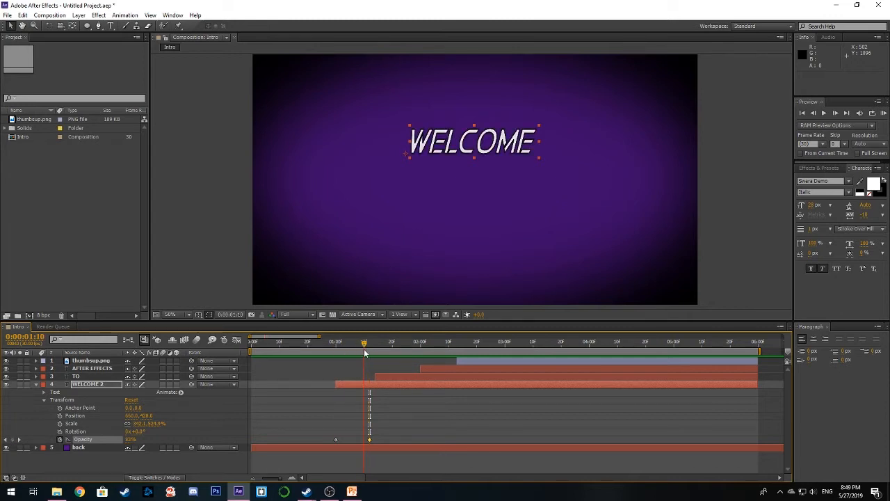
drag(370, 440, 365, 439)
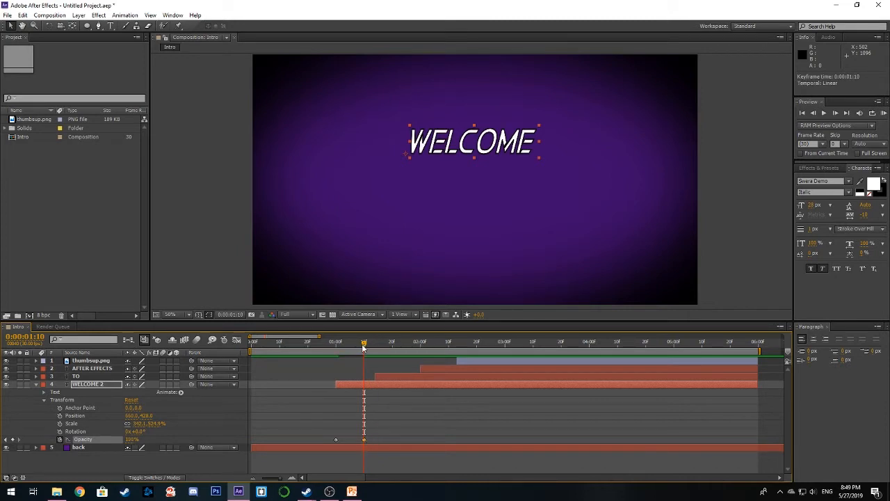
mouse_move(363, 347)
mouse_down()
mouse_move(334, 349)
mouse_move(363, 353)
mouse_up()
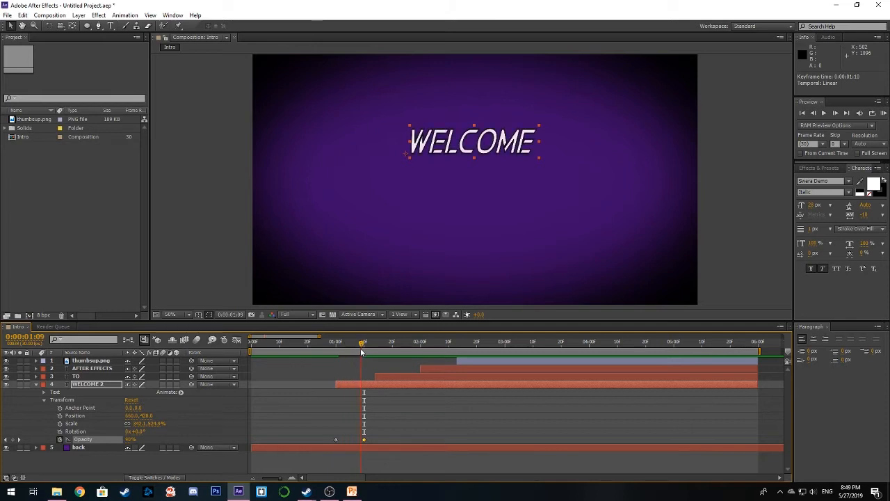
Step: Copy both opacity keyframes of the WELCOME 2 layer
click(376, 434)
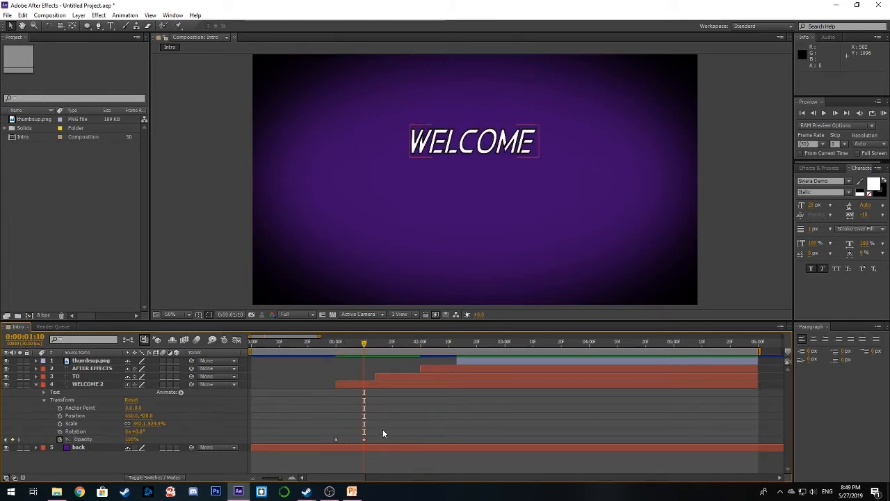
click(387, 373)
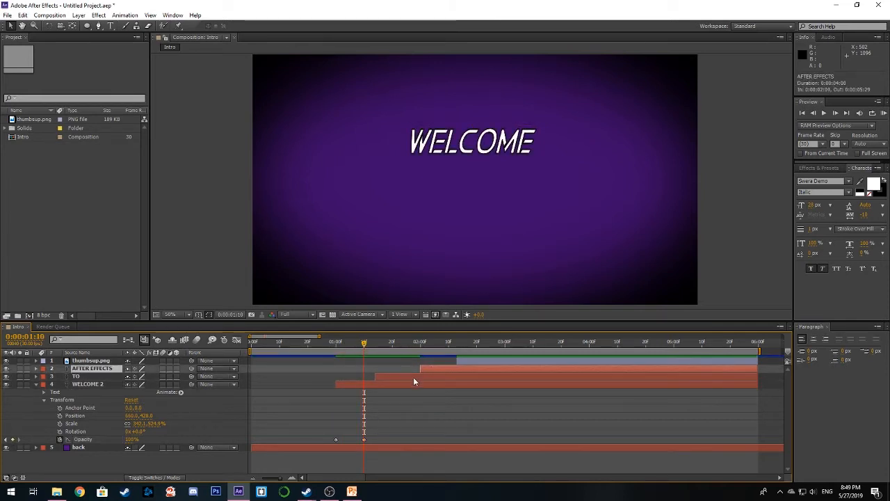
click(376, 433)
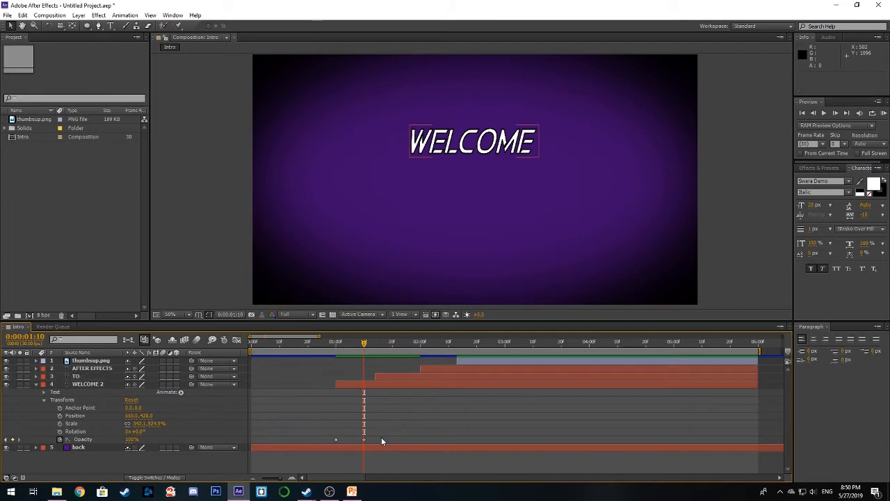
drag(382, 438, 316, 444)
drag(382, 439, 304, 392)
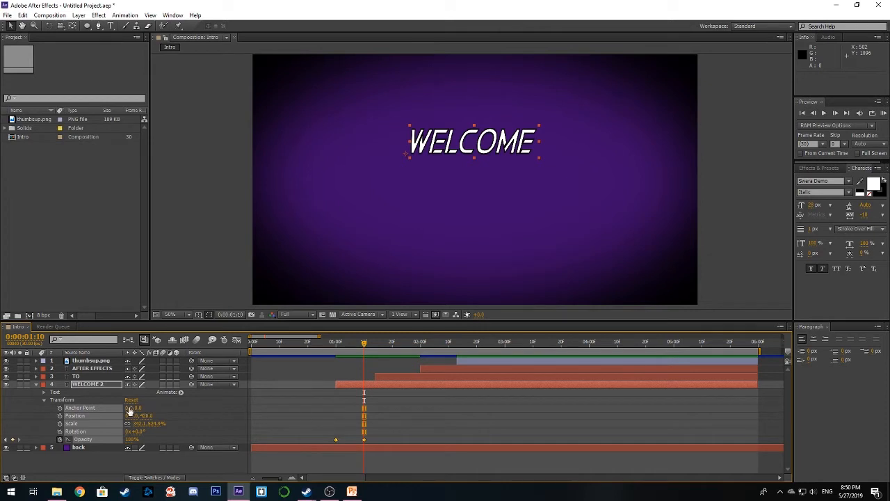
click(390, 441)
drag(398, 439, 315, 442)
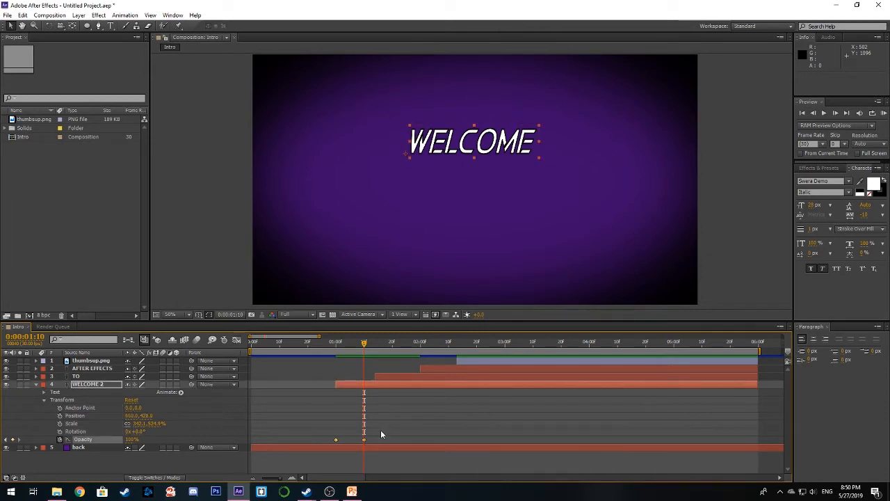
key(ctrl+c)
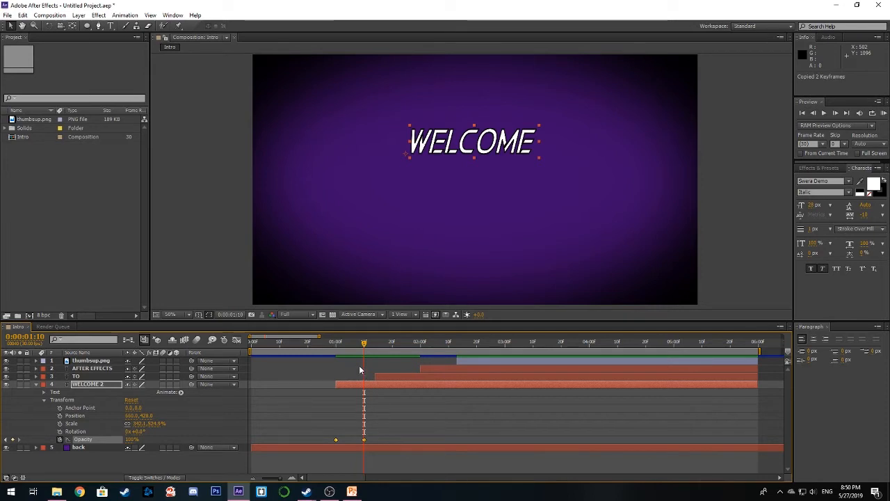
Step: Paste the copied opacity keyframes onto the TO layer at its start, 0:00:01:14
drag(363, 346, 375, 346)
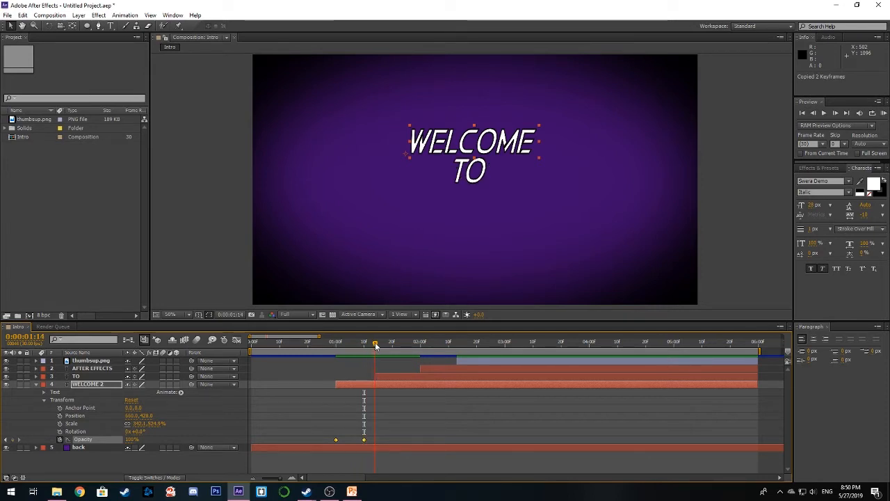
click(388, 377)
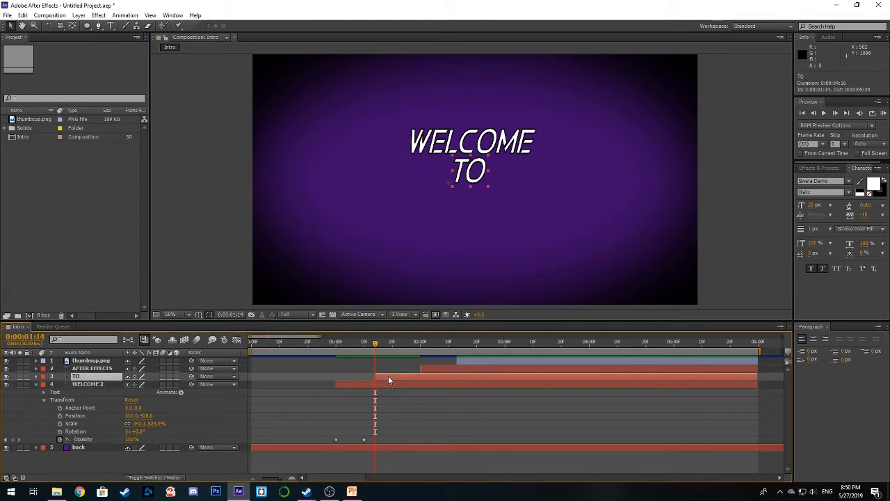
key(ctrl+v)
Step: Paste the copied opacity keyframes onto the AFTER EFFECTS layer at its start, 0:00:02:00
drag(376, 343, 421, 346)
click(430, 367)
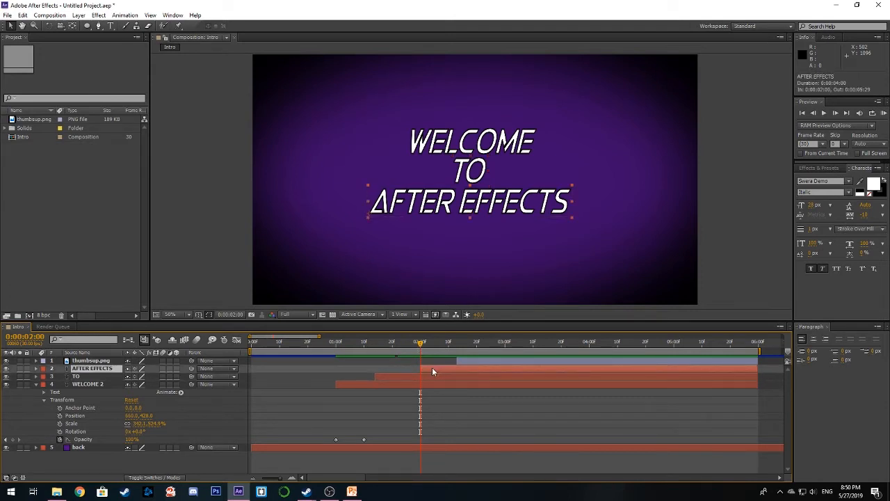
key(ctrl+v)
drag(420, 343, 457, 343)
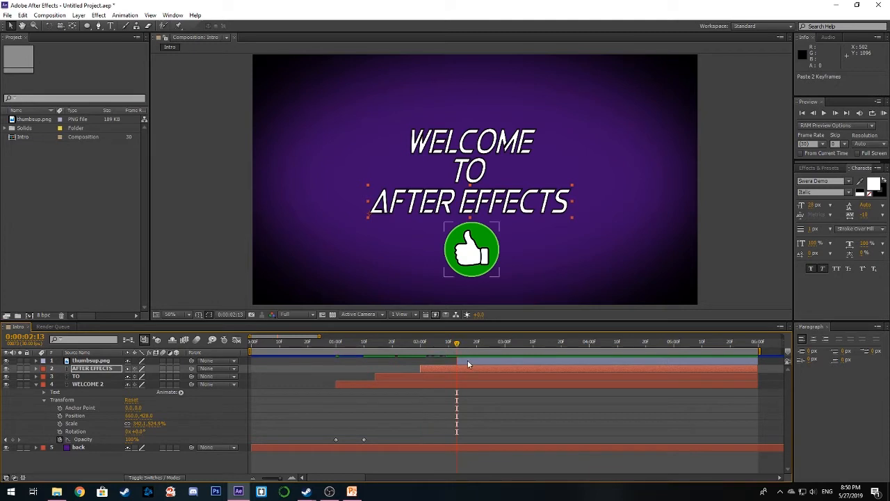
click(468, 362)
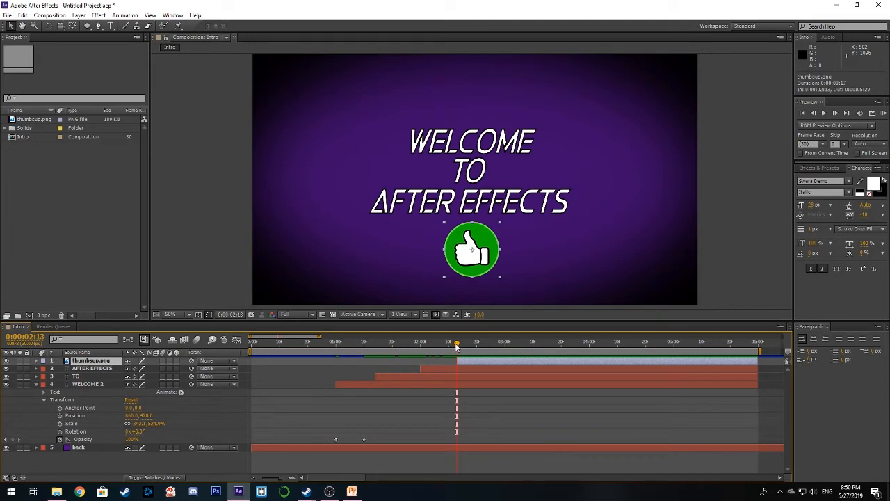
drag(457, 347, 507, 351)
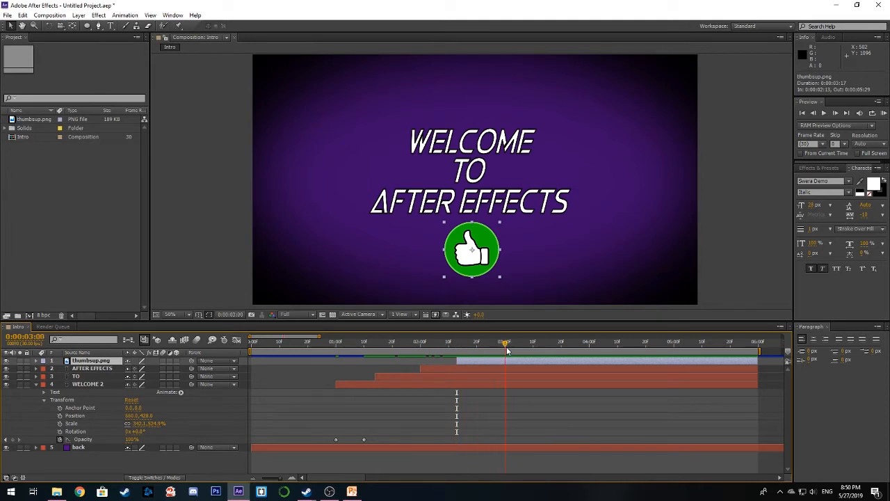
key(ctrl+x)
key(ctrl+v)
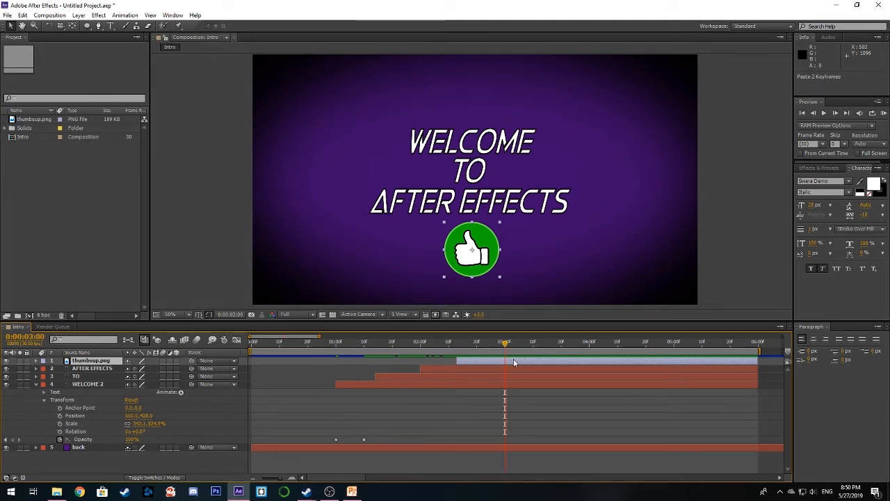
drag(505, 346, 458, 352)
key(ctrl+x)
key(ctrl+v)
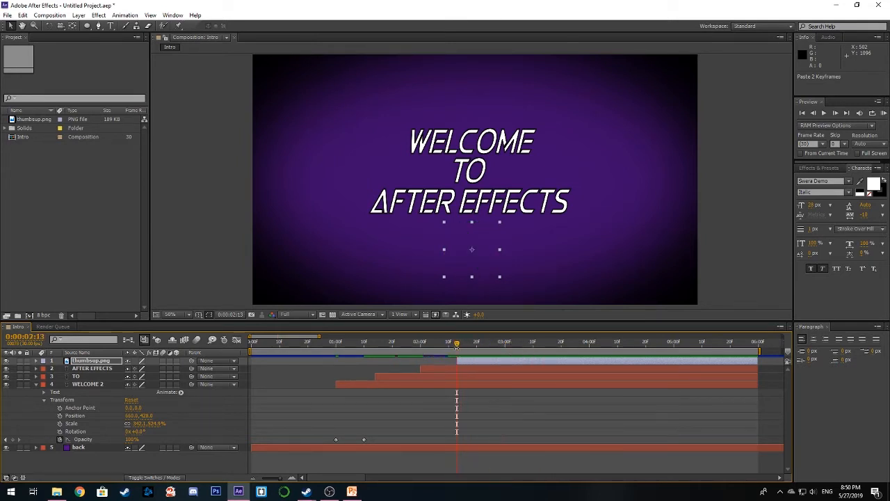
key(ctrl+z)
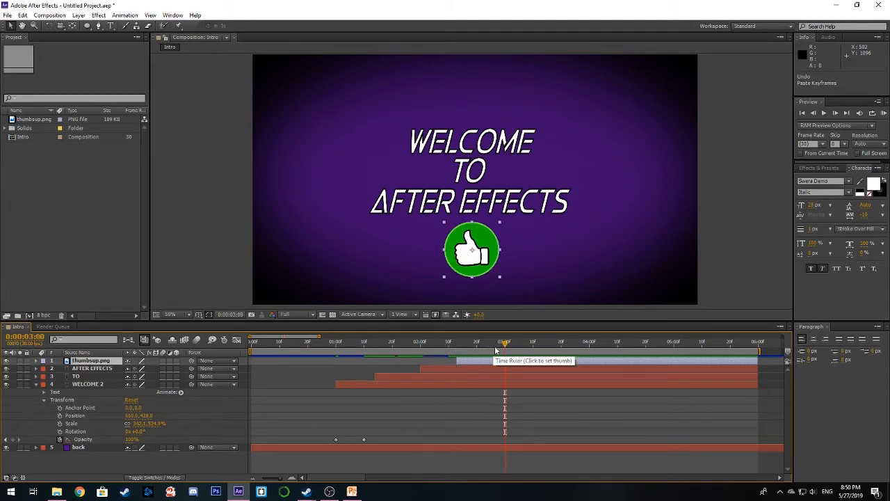
Step: Paste the copied opacity keyframes onto the thumbsup.png layer at its start, 0:00:02:13
click(457, 346)
key(ctrl+x)
key(ctrl+v)
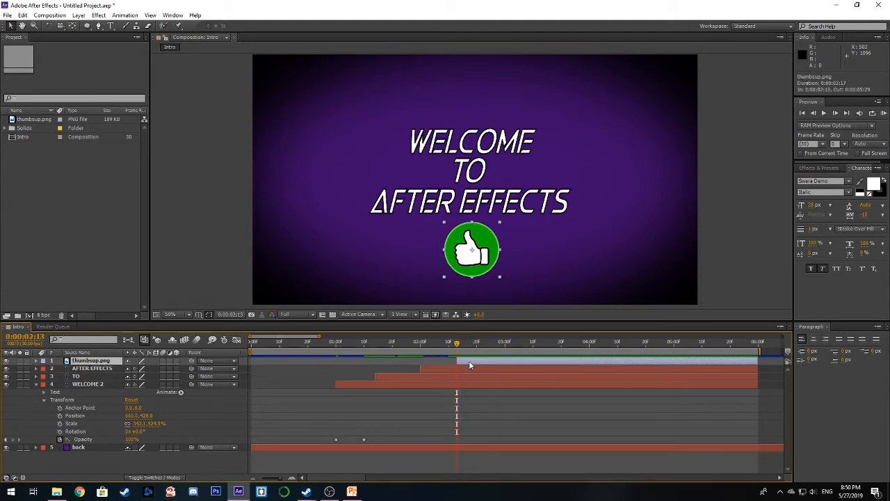
Step: Check the pasted opacity keyframes on the TO and AFTER EFFECTS layers
click(43, 386)
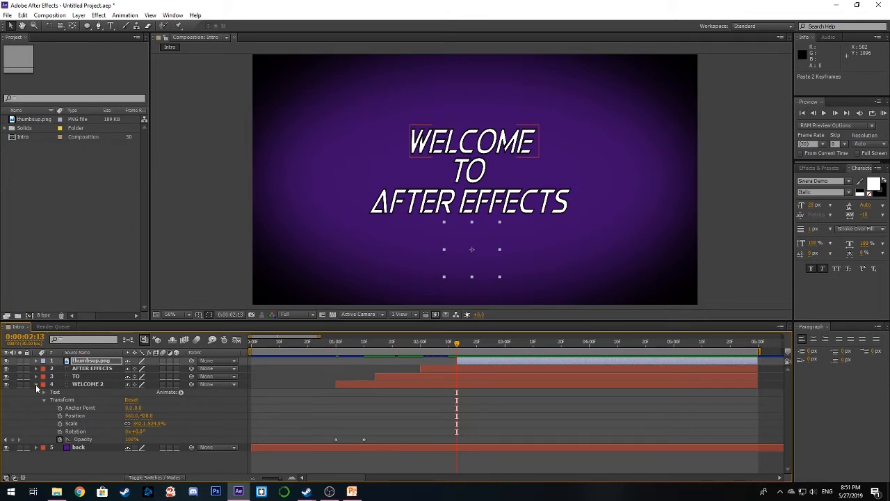
click(35, 384)
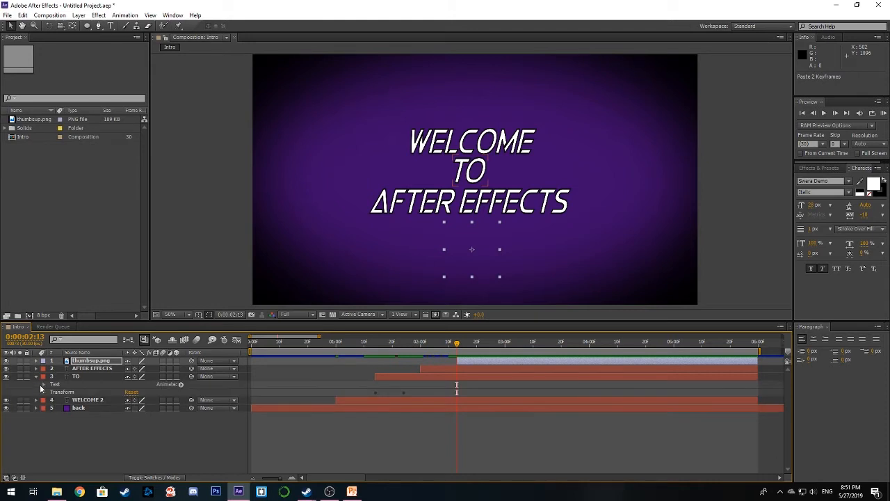
click(36, 369)
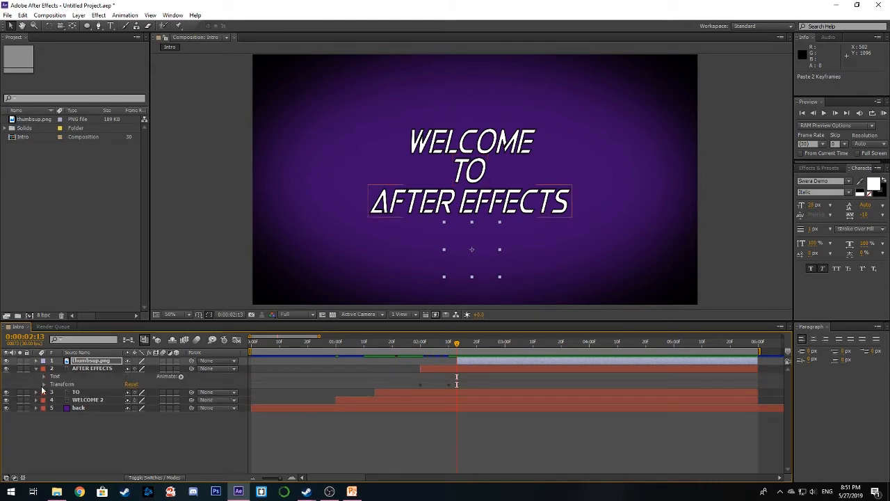
click(44, 385)
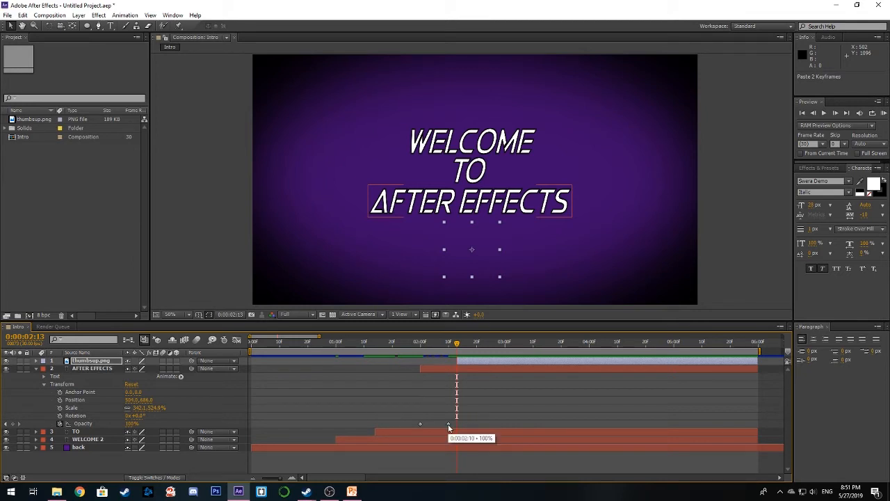
Step: Try a shorter fade-in on the AFTER EFFECTS layer by moving its second opacity keyframe earlier, and return it to 0:00:02:10
drag(449, 424, 439, 424)
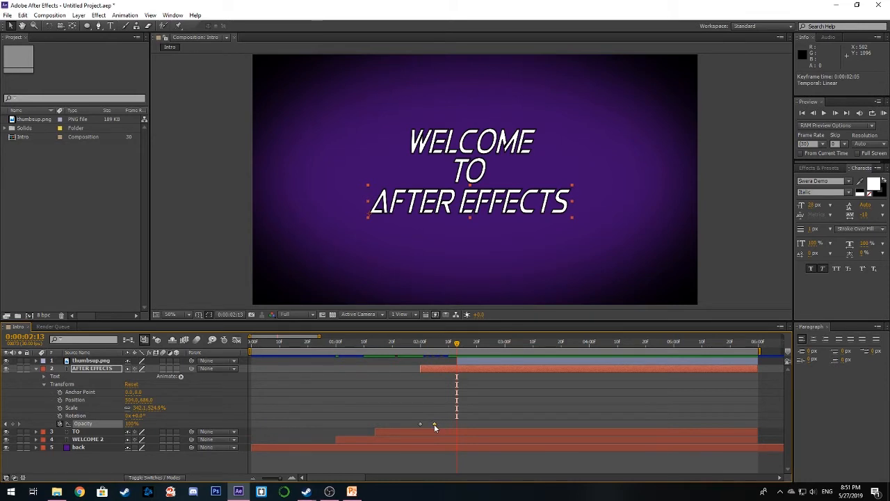
drag(449, 425, 429, 424)
drag(419, 342, 448, 352)
drag(429, 423, 447, 423)
click(36, 370)
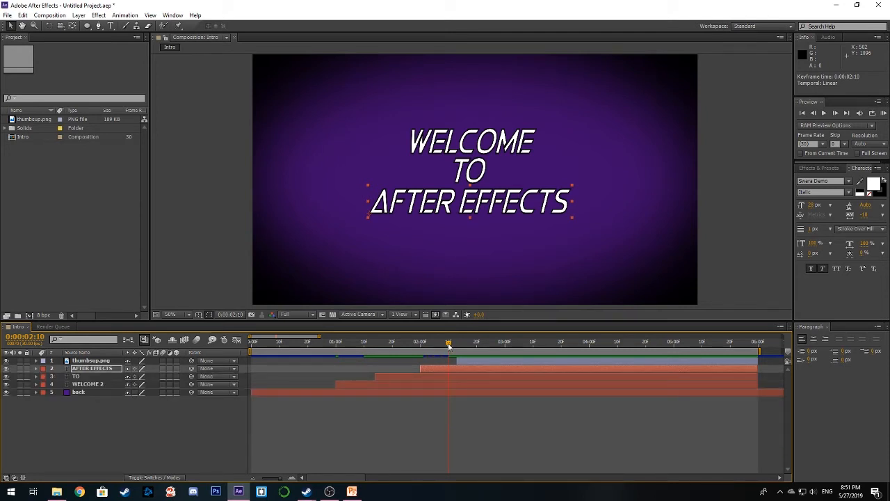
Step: Add an opacity keyframe at 0:00:05:20 to the thumbsup.png, AFTER EFFECTS, TO and WELCOME 2 layers together
drag(449, 346, 731, 347)
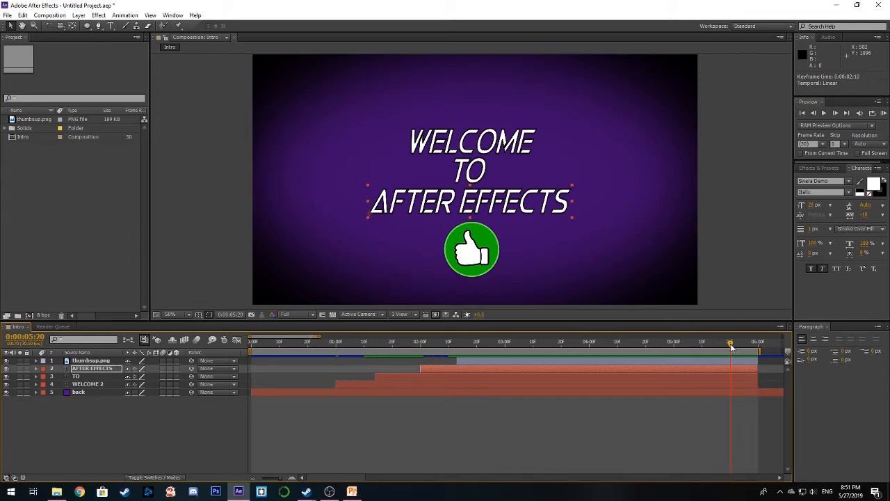
click(544, 361)
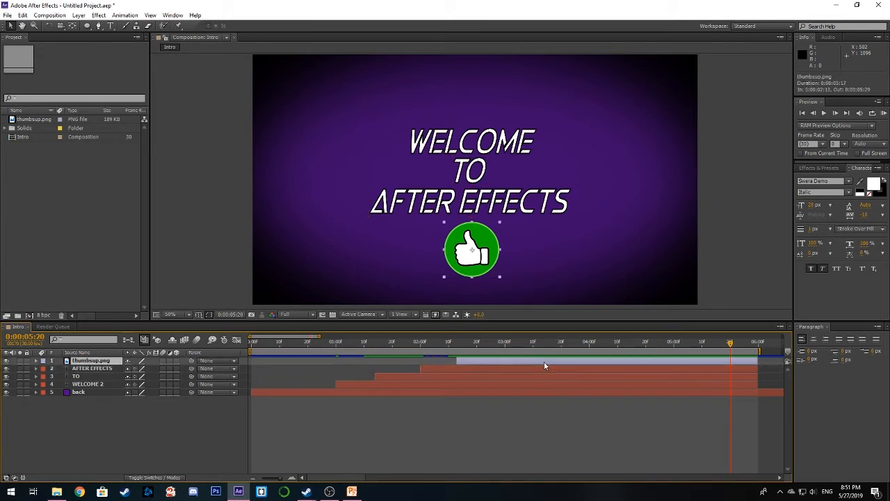
key(ctrl+a)
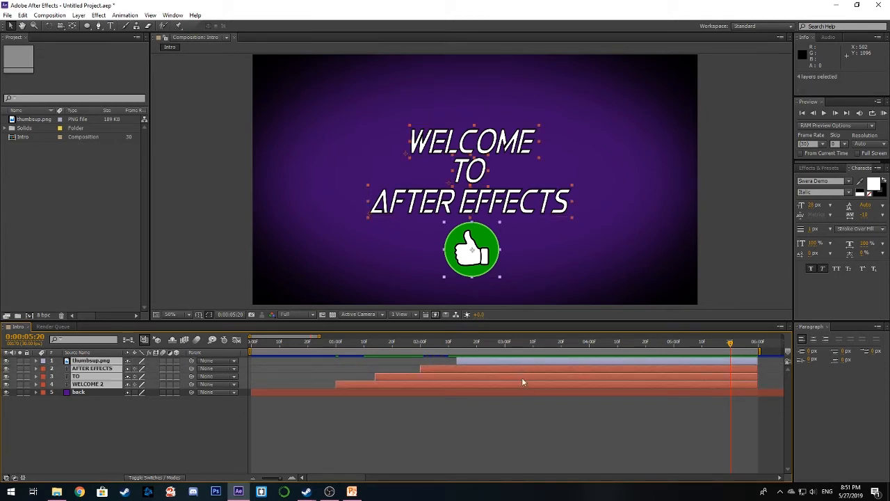
click(538, 361)
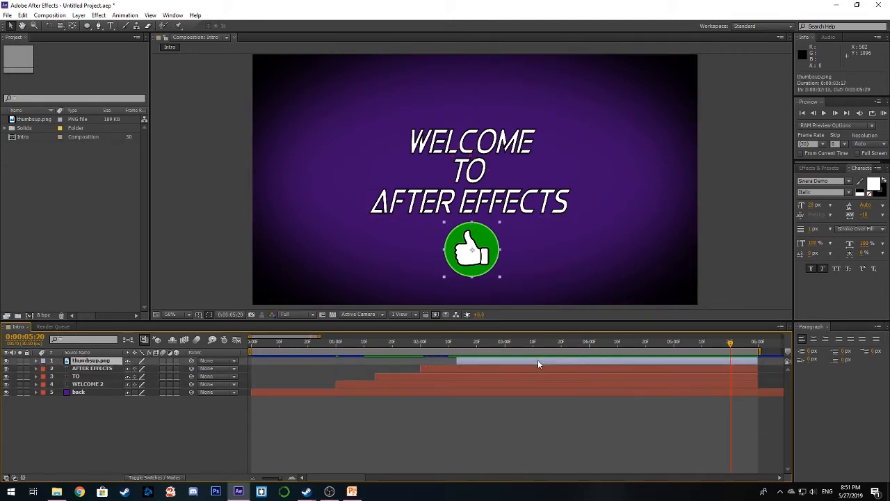
ctrl+click(538, 368)
ctrl+click(539, 375)
ctrl+click(541, 382)
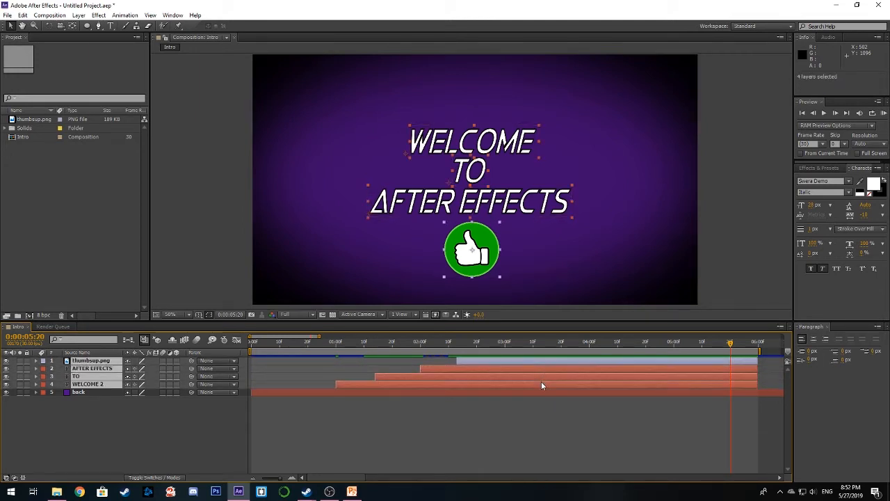
click(36, 365)
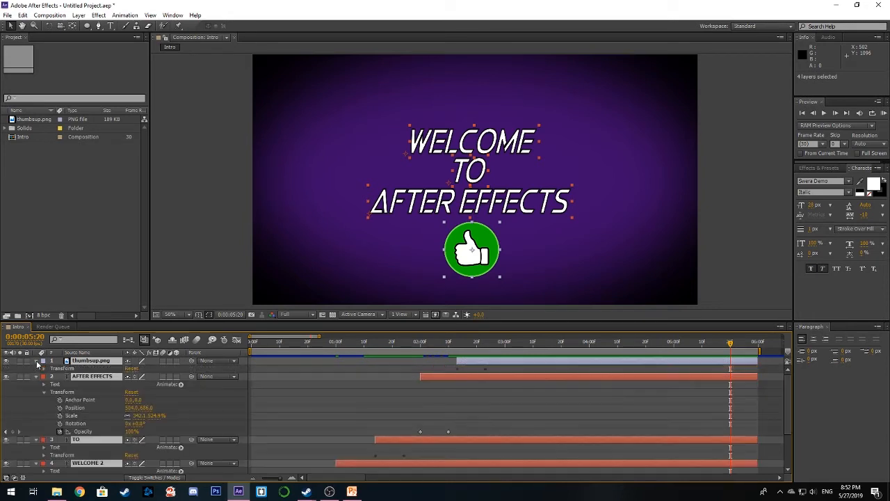
click(43, 369)
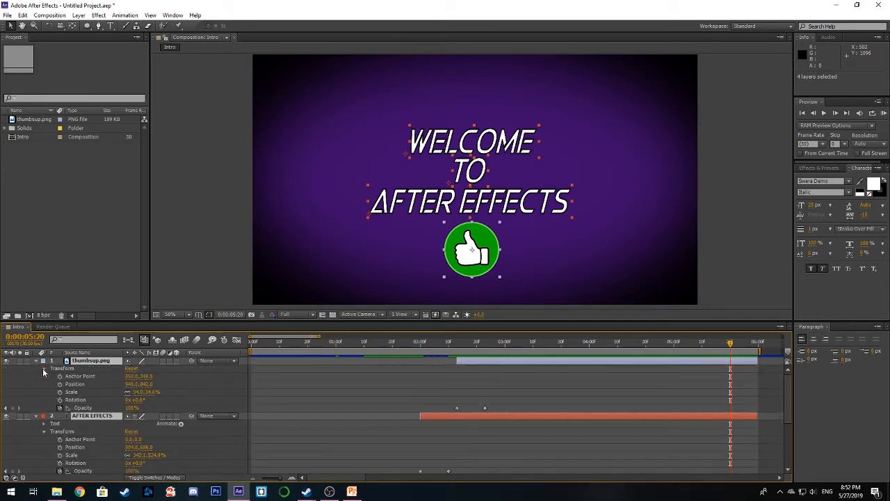
click(12, 408)
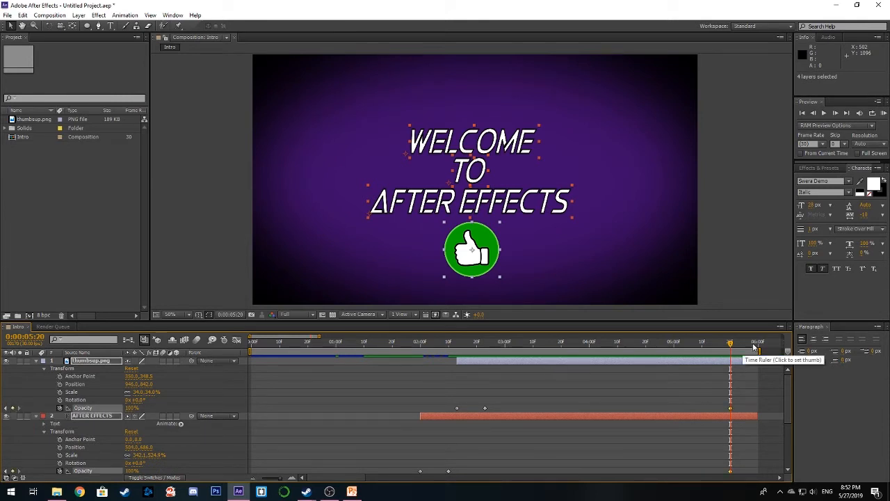
Step: Set the opacity of the thumbs-up image and the three text layers to 0% at 0:00:06:00
drag(730, 343, 758, 345)
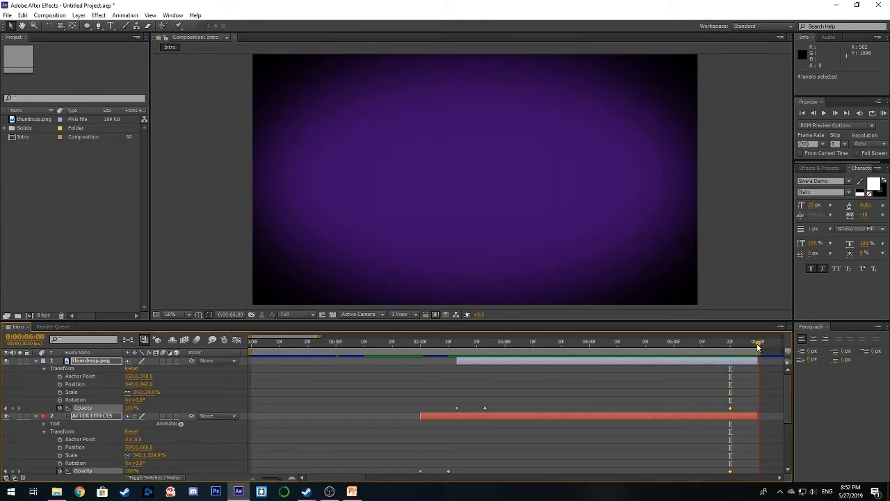
text(0)
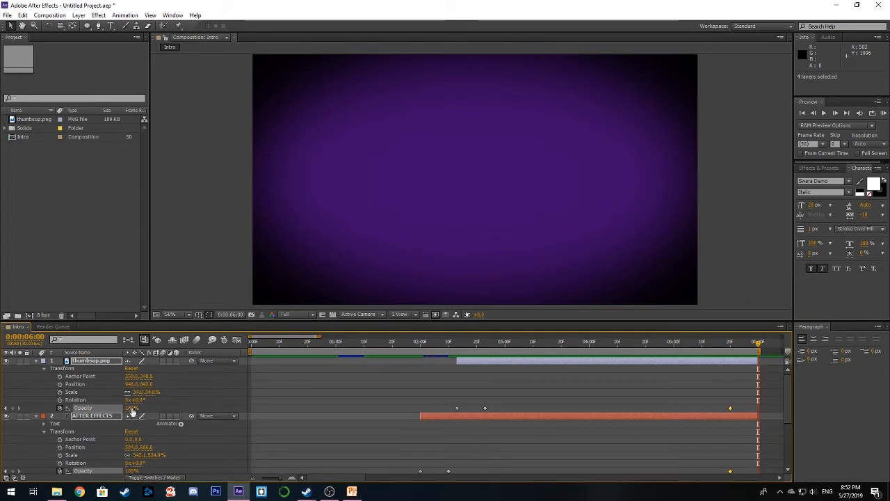
key(Return)
scroll(661, 381, down, 3)
scroll(661, 394, down, 3)
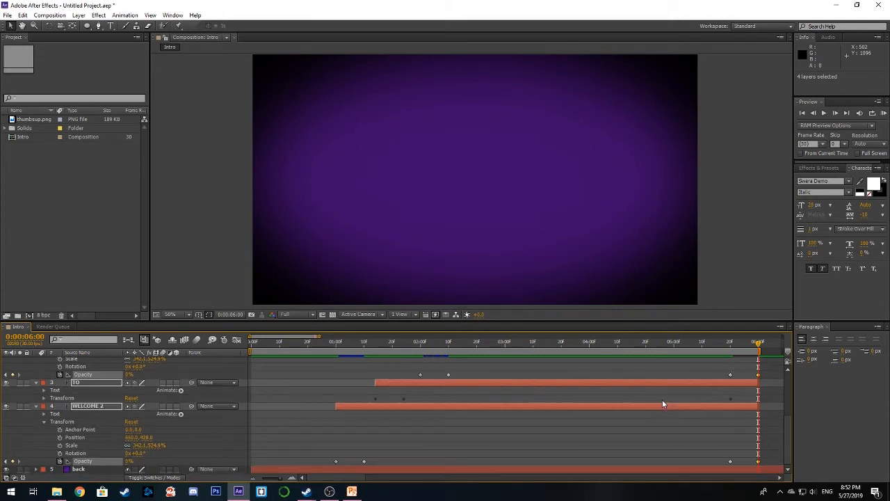
scroll(666, 404, up, 5)
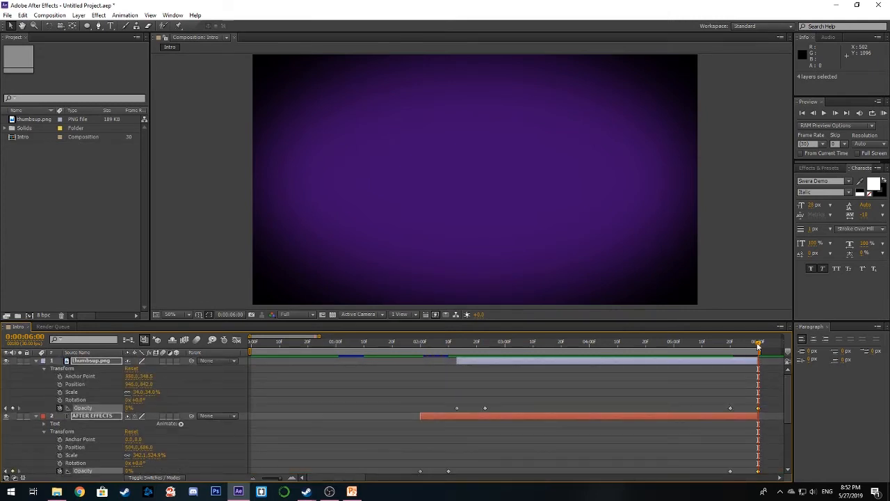
Step: Deselect all layers and collapse the properties of the thumbs-up and three text layers
drag(758, 343, 600, 356)
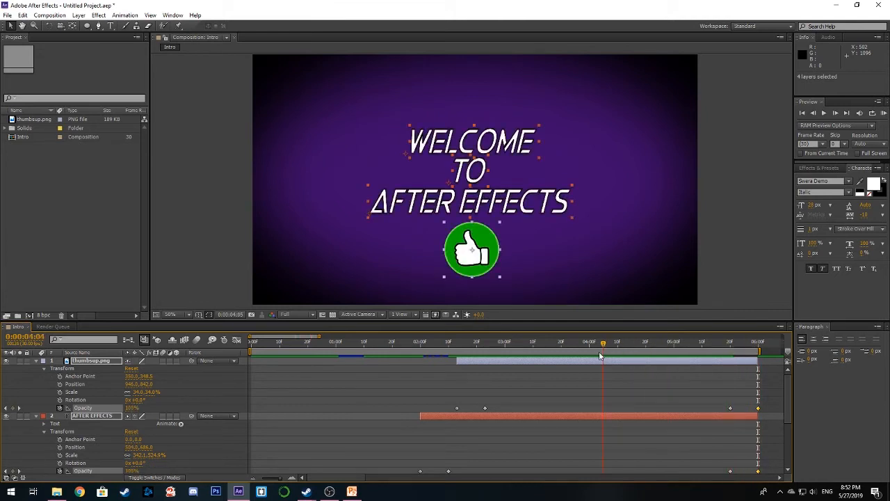
click(316, 262)
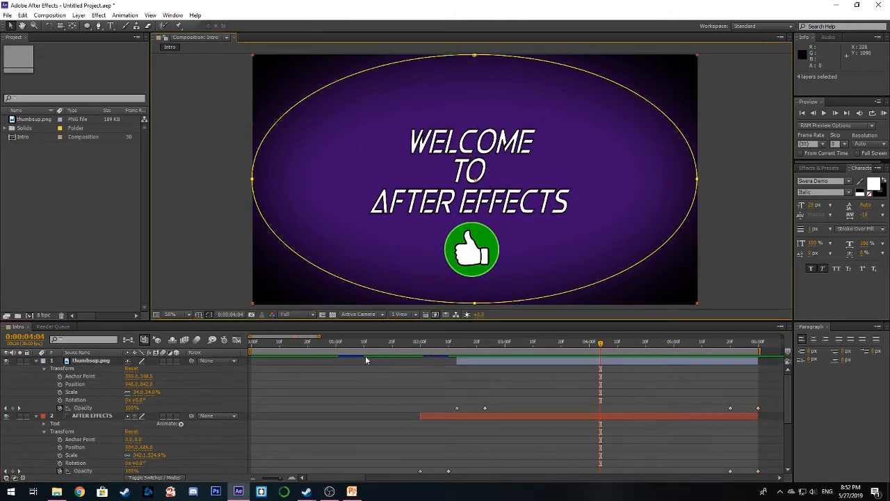
click(247, 290)
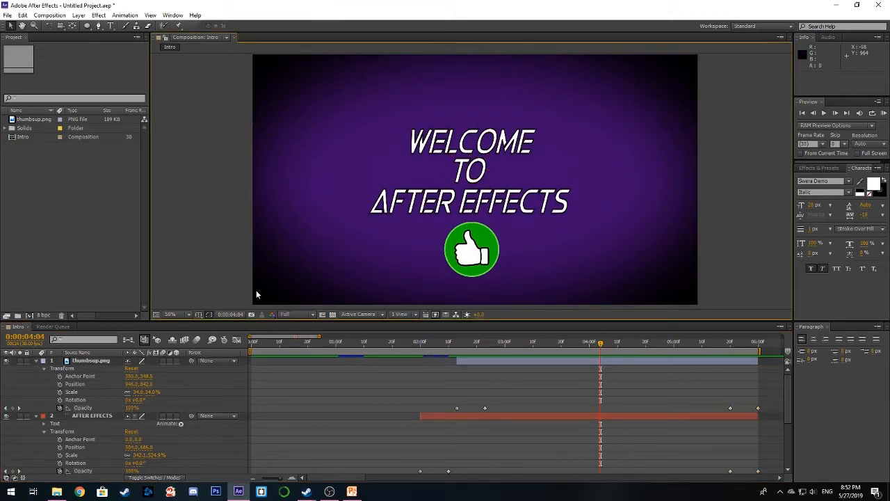
click(35, 361)
click(35, 369)
click(36, 376)
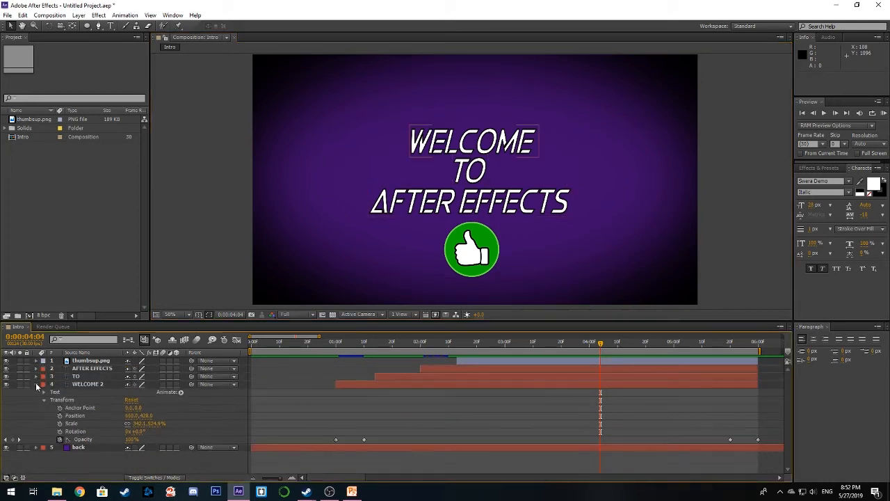
click(35, 384)
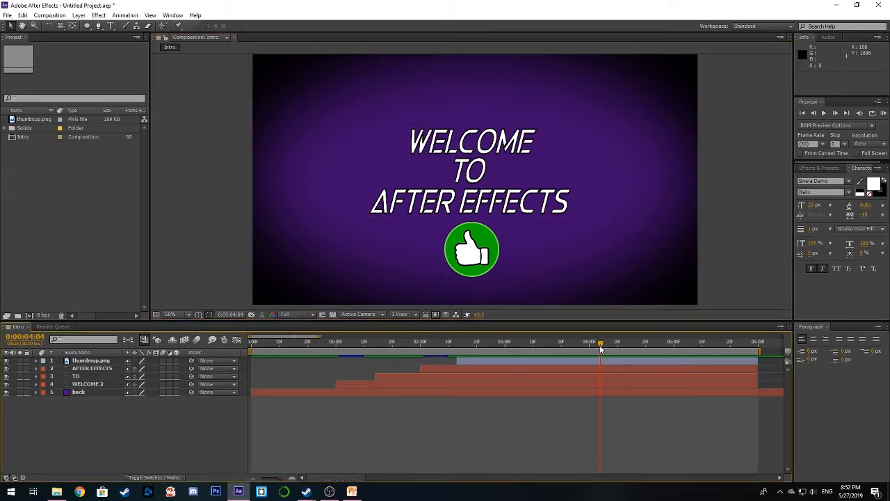
Step: Play a RAM preview of the Intro composition to check the fades, and stop it
drag(600, 344, 309, 351)
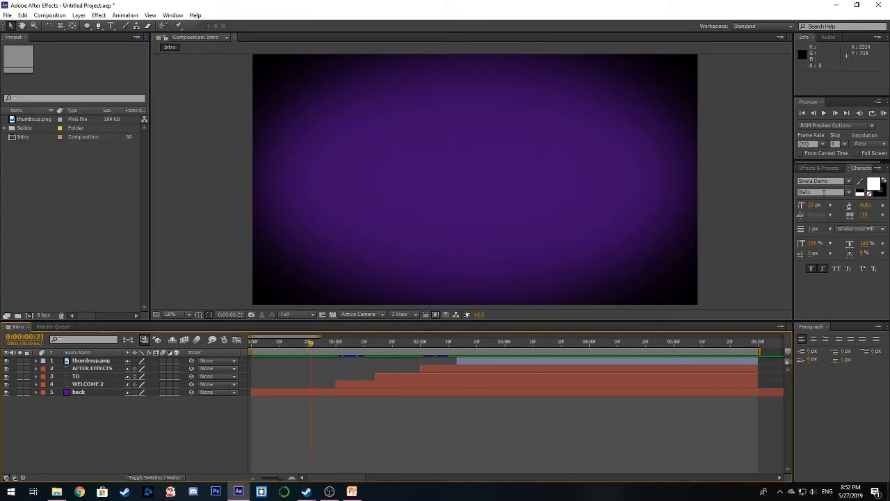
click(884, 113)
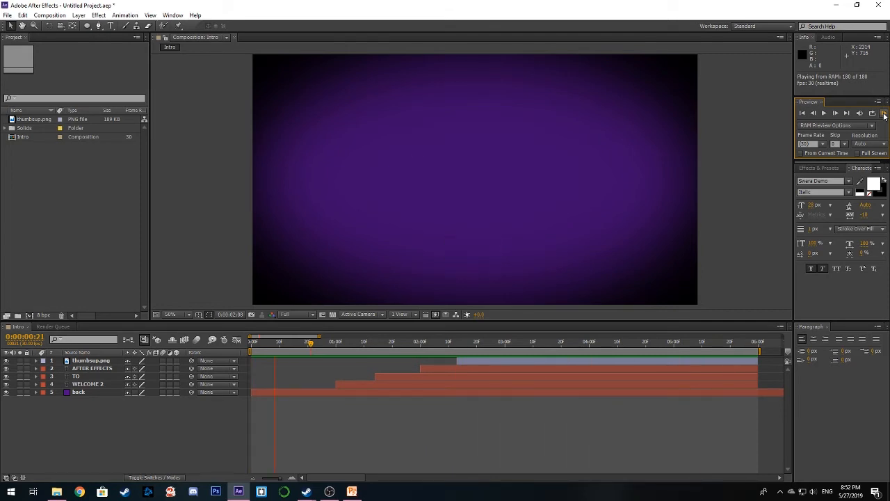
click(884, 114)
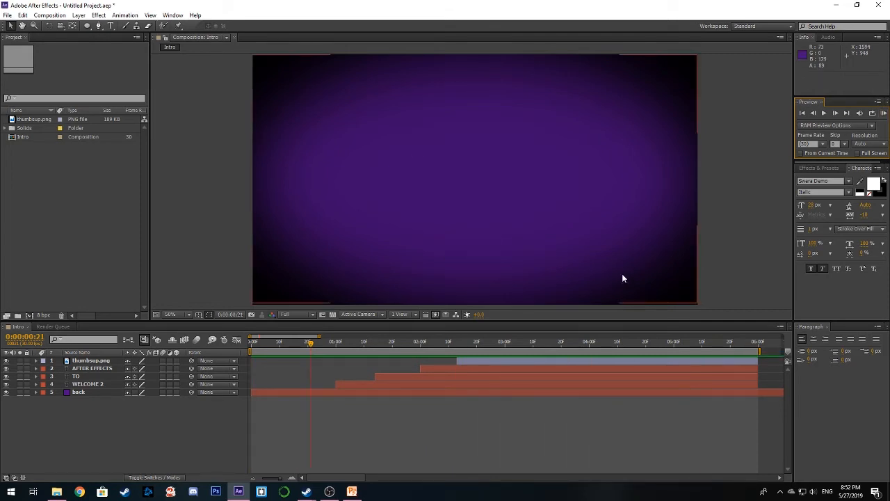
Step: Reveal the opacity keyframes of the thumbsup.png, AFTER EFFECTS, TO and WELCOME 2 layers
click(37, 361)
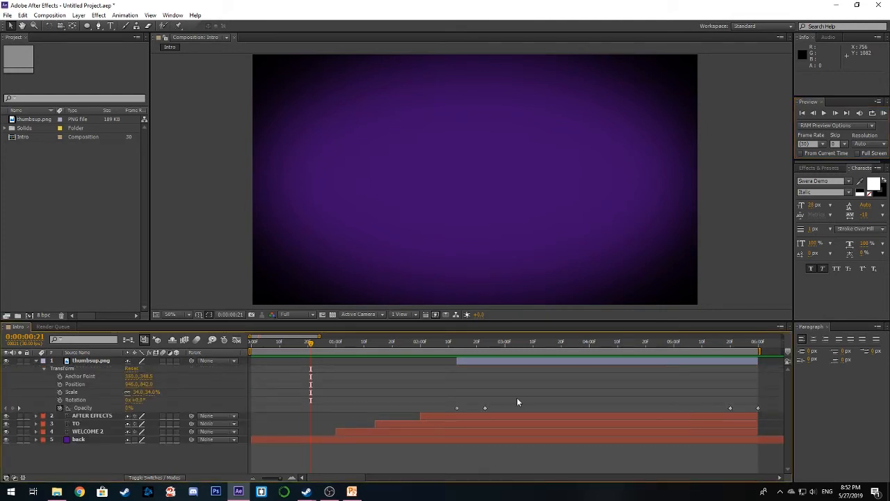
click(697, 363)
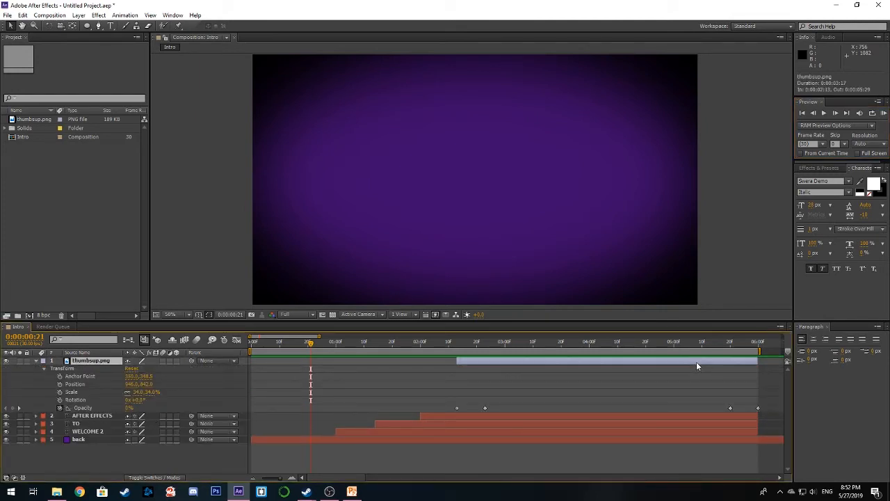
click(36, 416)
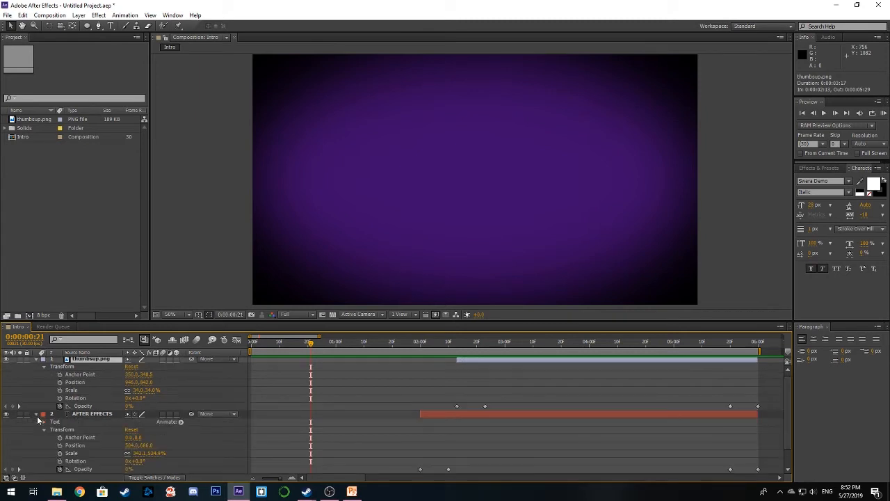
scroll(37, 417, down, 1)
click(36, 453)
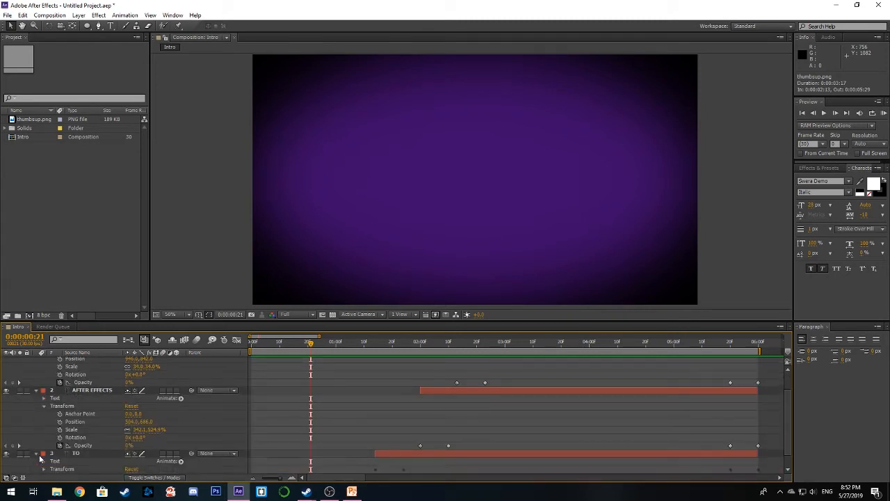
scroll(41, 449, down, 1)
click(45, 453)
scroll(51, 438, down, 1)
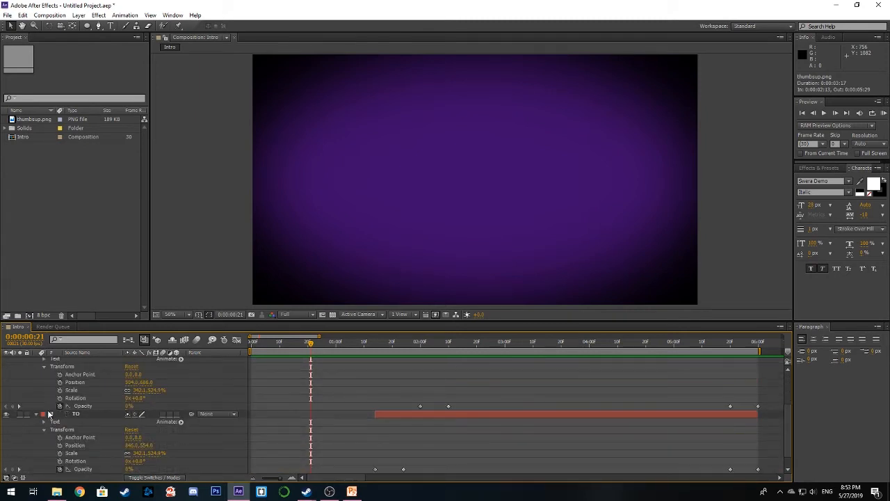
scroll(48, 414, up, 3)
scroll(50, 417, down, 4)
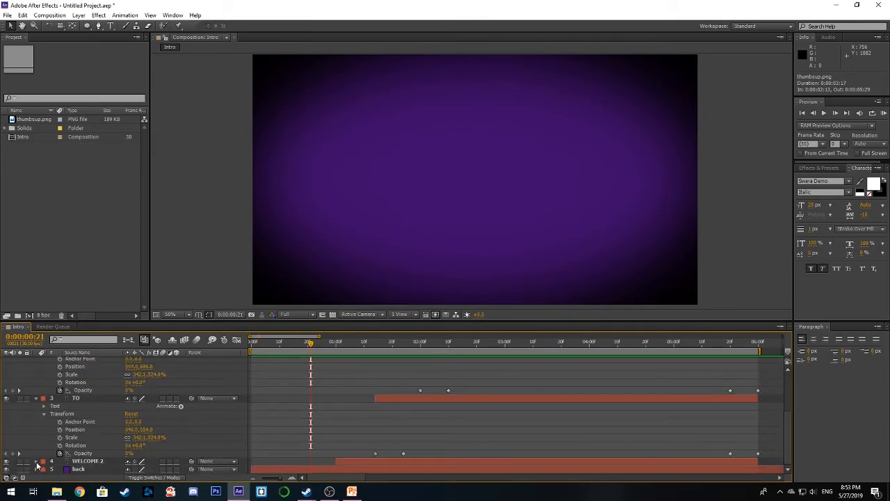
click(36, 461)
scroll(41, 460, down, 3)
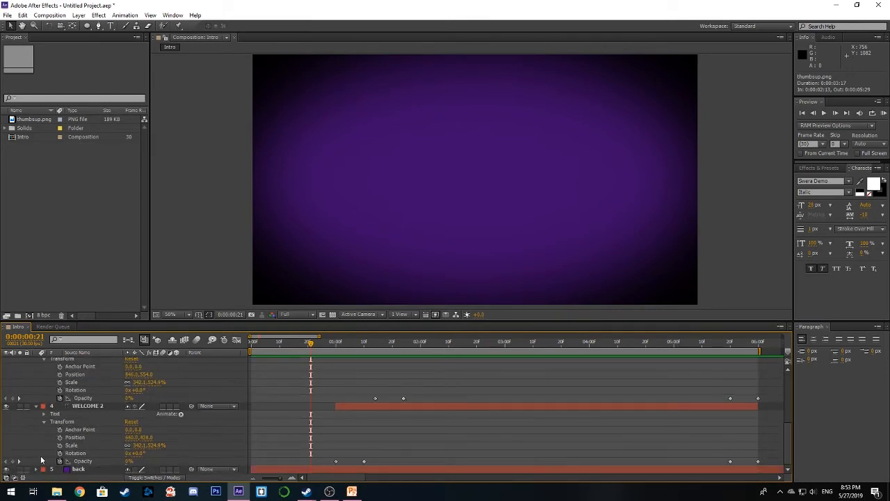
Step: Move the opacity keyframes at 0:00:05:20 on the thumbs-up image and the three text layers together to 0:00:05:02
click(731, 461)
ctrl+click(730, 398)
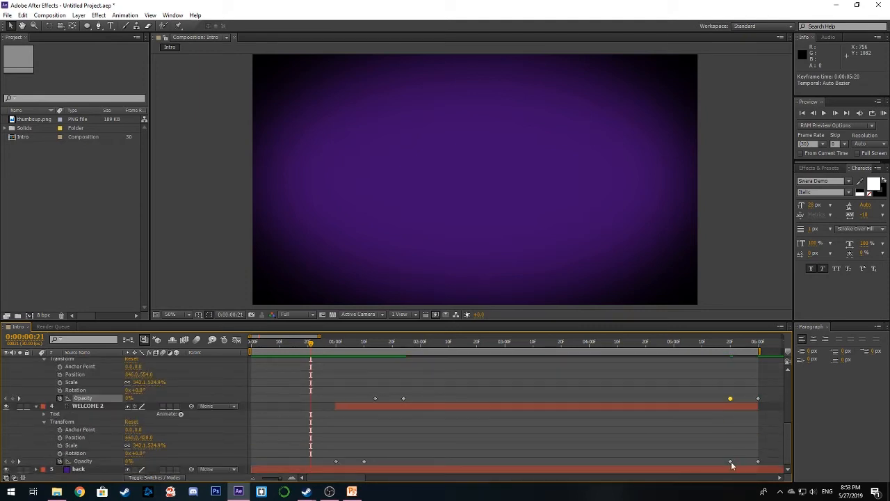
shift+click(731, 463)
scroll(737, 431, up, 2)
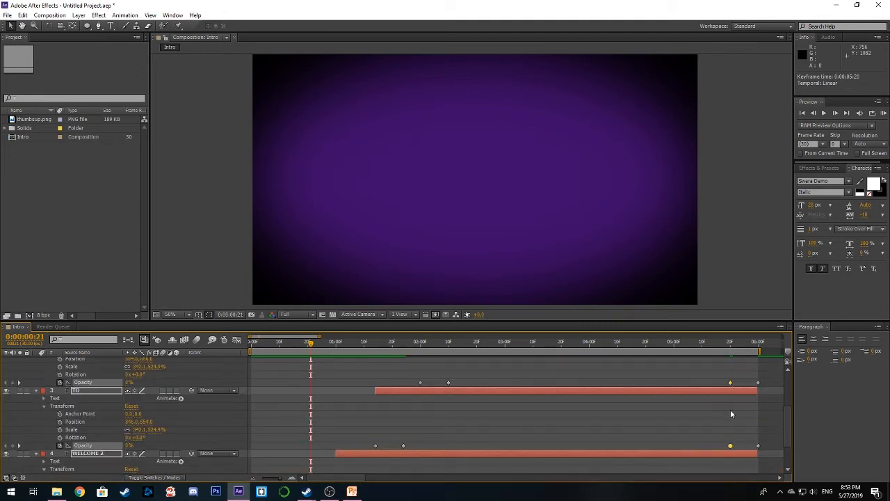
scroll(731, 409, up, 2)
shift+click(730, 390)
scroll(738, 402, down, 2)
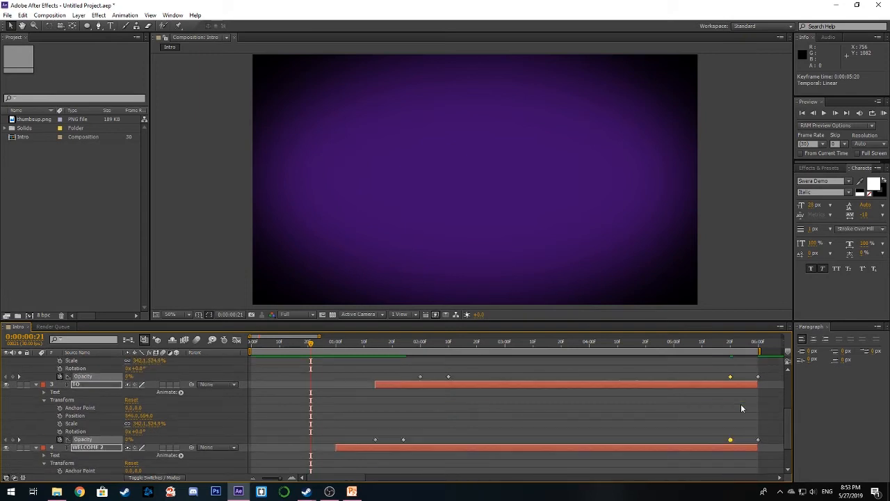
scroll(741, 412, up, 2)
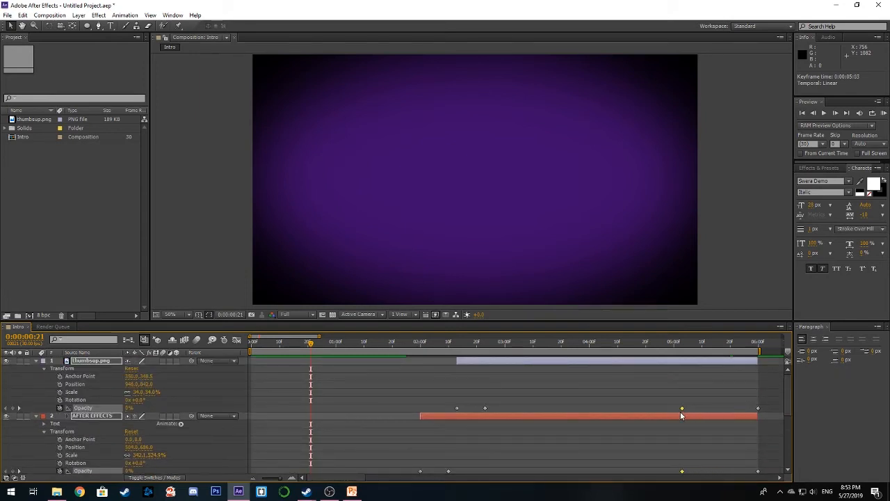
scroll(711, 437, down, 4)
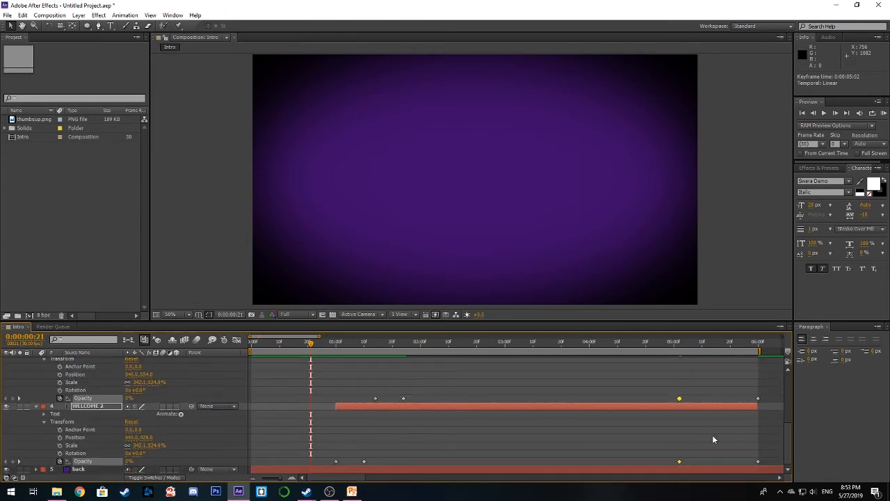
click(712, 437)
Step: Scrub through the fade-out to 0:00:05:29 and collapse the properties of the thumbs-up and three text layers
drag(672, 345, 756, 352)
scroll(683, 405, up, 1)
scroll(683, 405, up, 3)
click(158, 370)
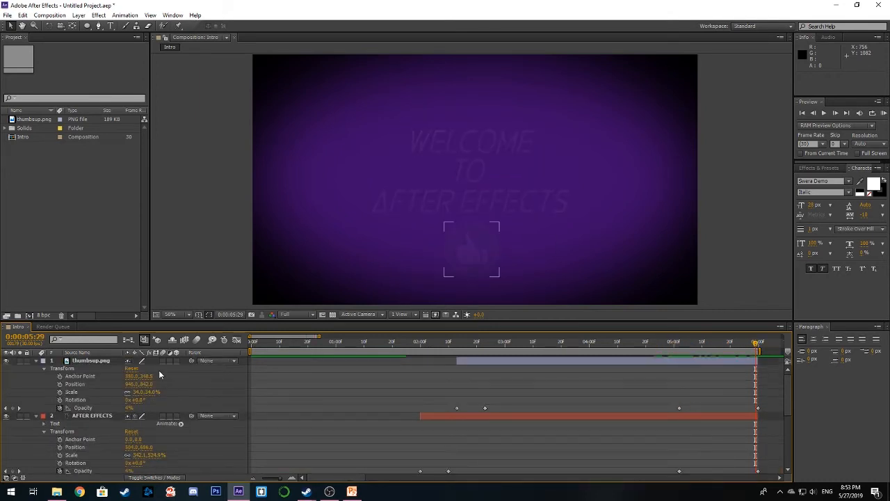
click(36, 361)
click(37, 368)
click(36, 376)
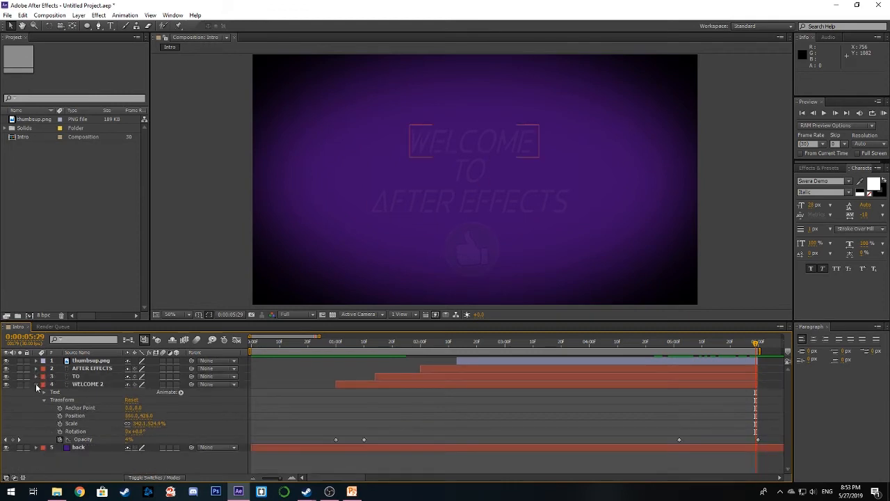
click(36, 384)
Step: Play a RAM preview of the Intro composition from the start to check the longer fade-out, and stop it
click(345, 429)
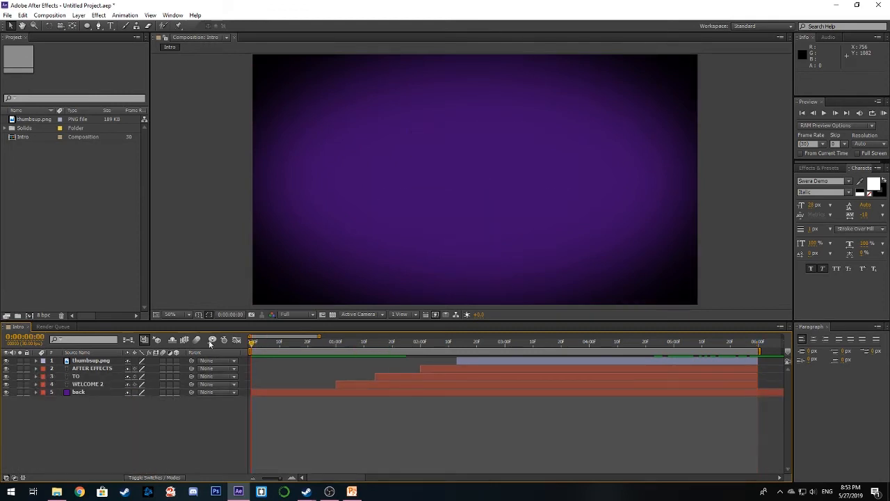
click(883, 113)
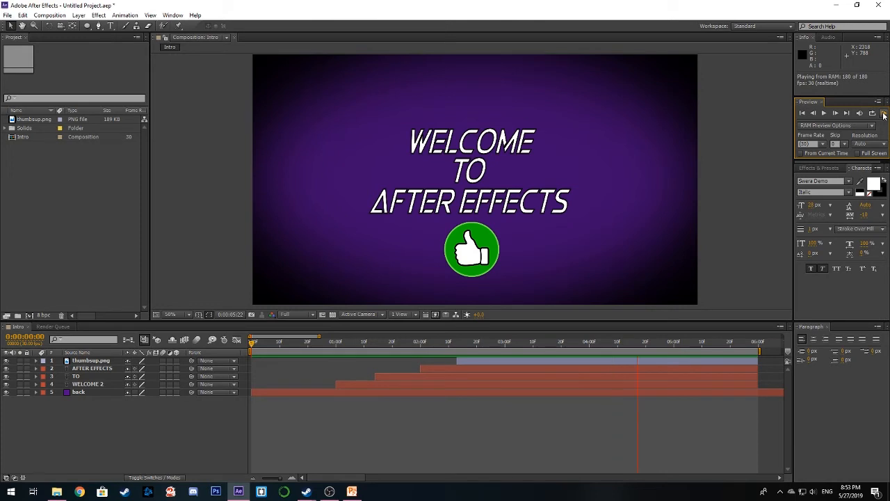
click(884, 115)
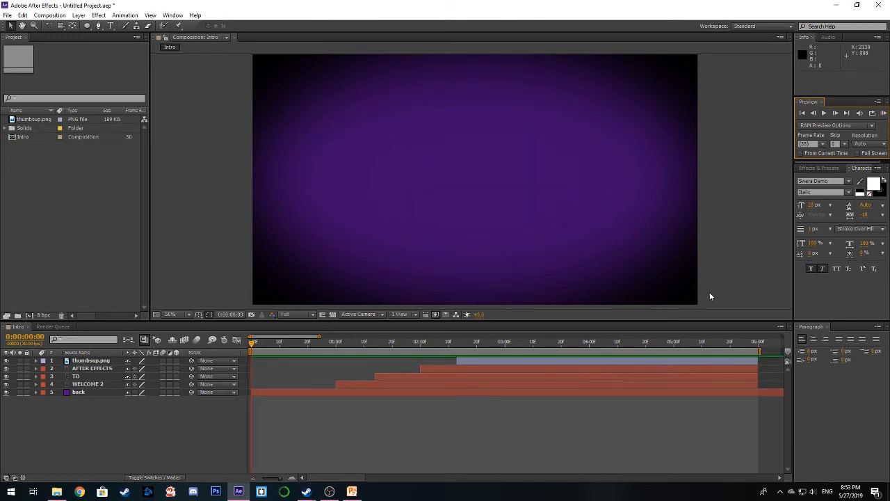
Step: Move the current time to 0:00:02:17, select the thumbsup.png layer and look through its available effects
drag(534, 340, 475, 348)
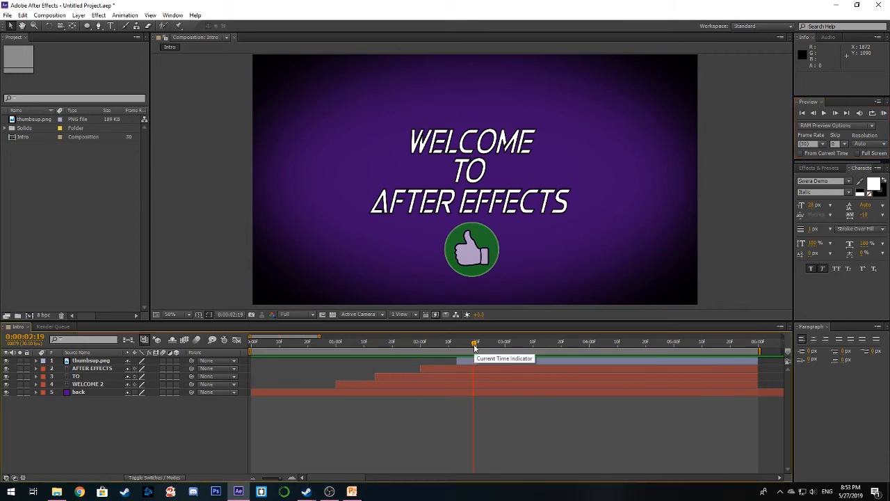
drag(476, 347, 468, 348)
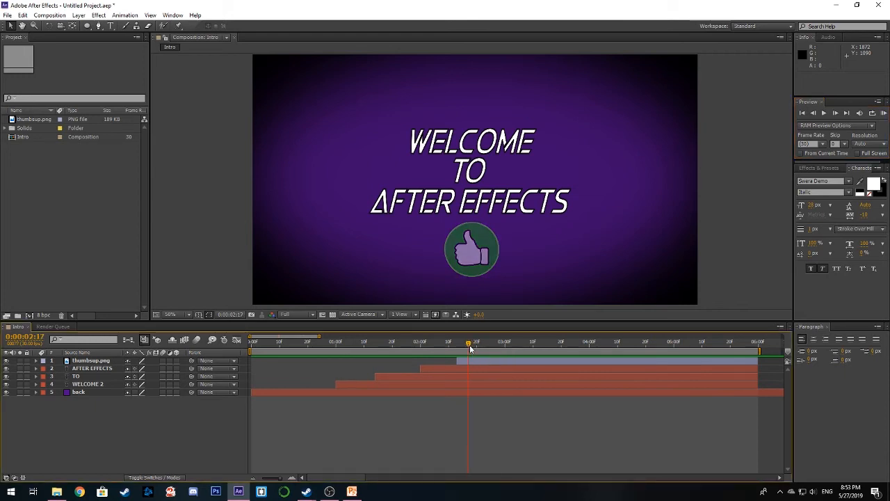
click(480, 360)
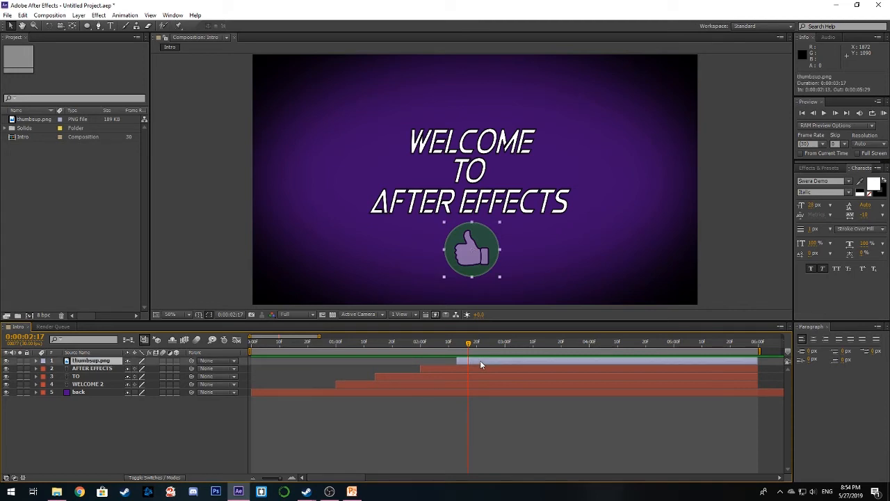
right_click(480, 360)
mouse_move(578, 152)
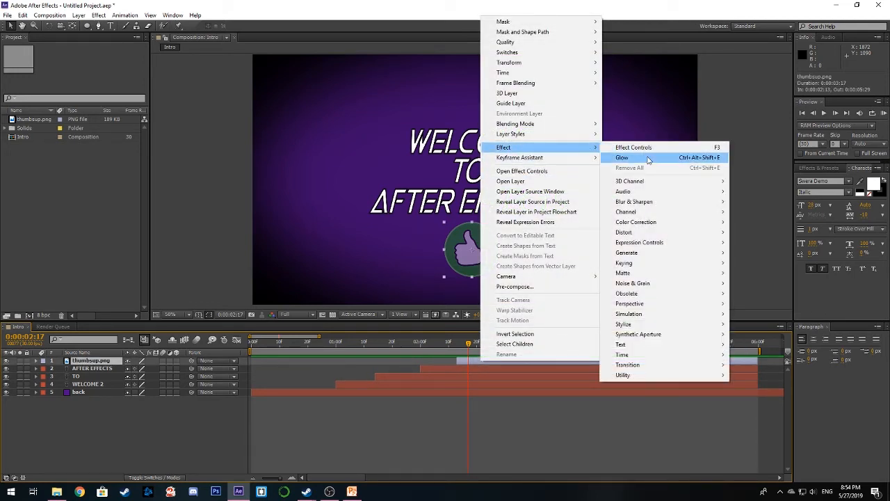
Step: Search the effects for "glow", try the Glow effect on the thumbs-up image, and undo it
click(820, 168)
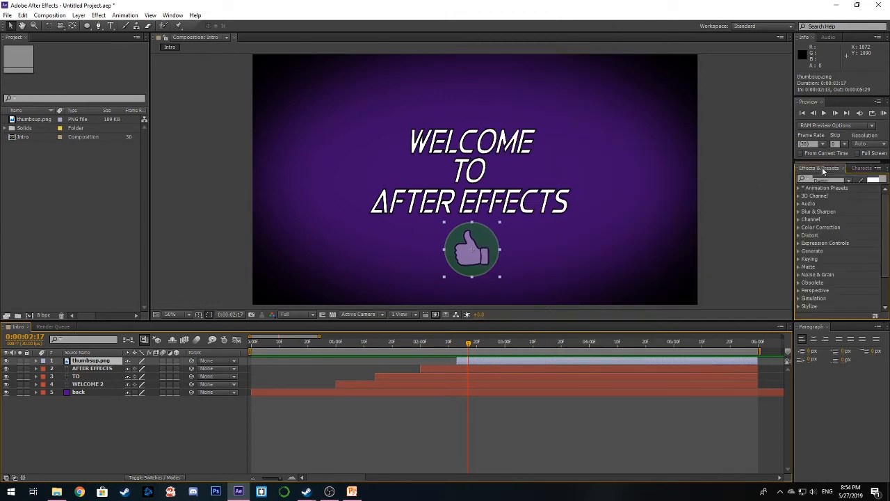
click(841, 180)
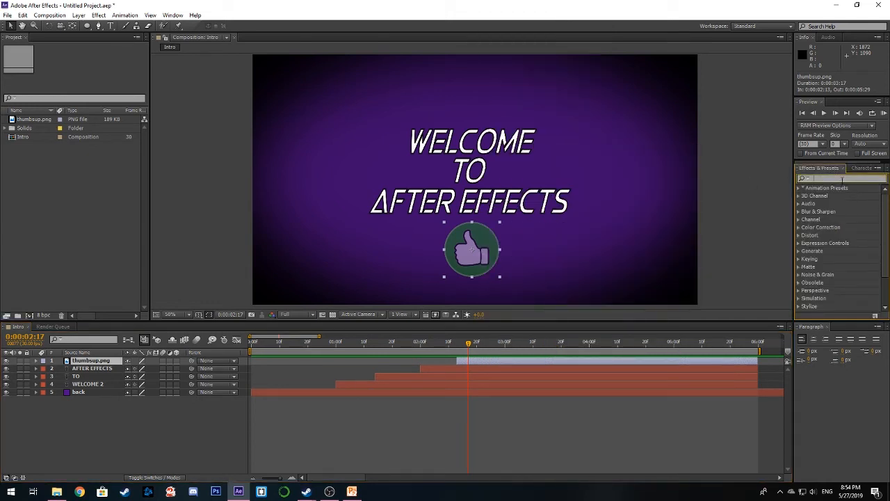
text(glow)
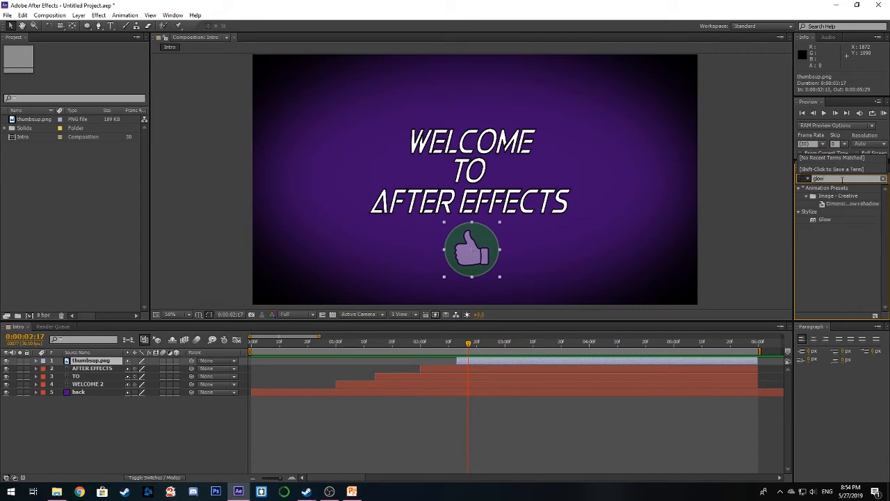
drag(824, 220, 482, 252)
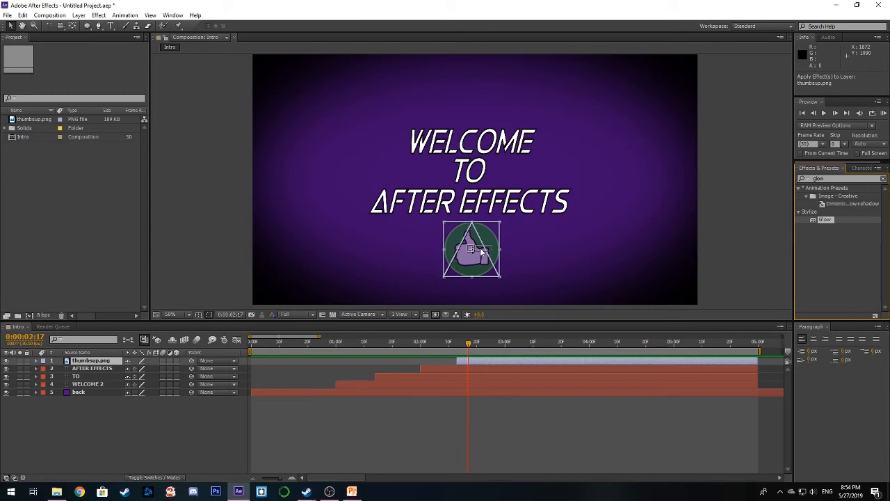
drag(482, 252, 482, 253)
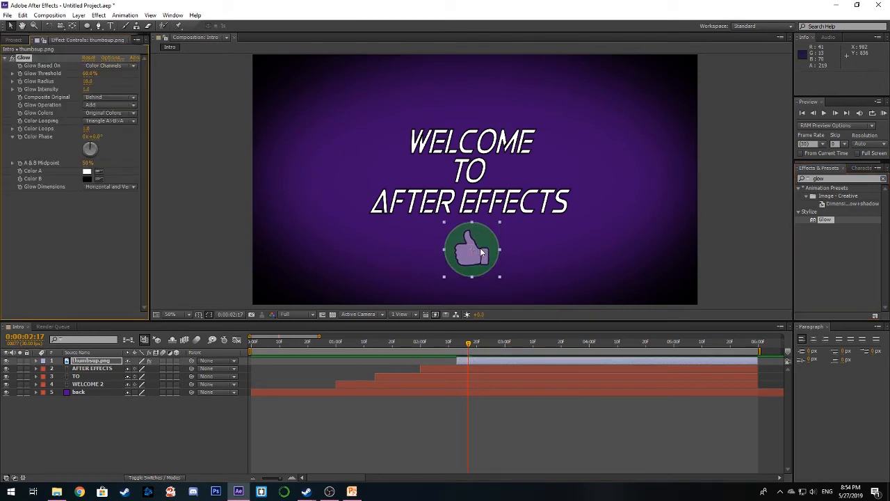
key(ctrl+z)
Step: Apply the Glow effect from the Stylize category to the thumbs-up image
right_click(482, 251)
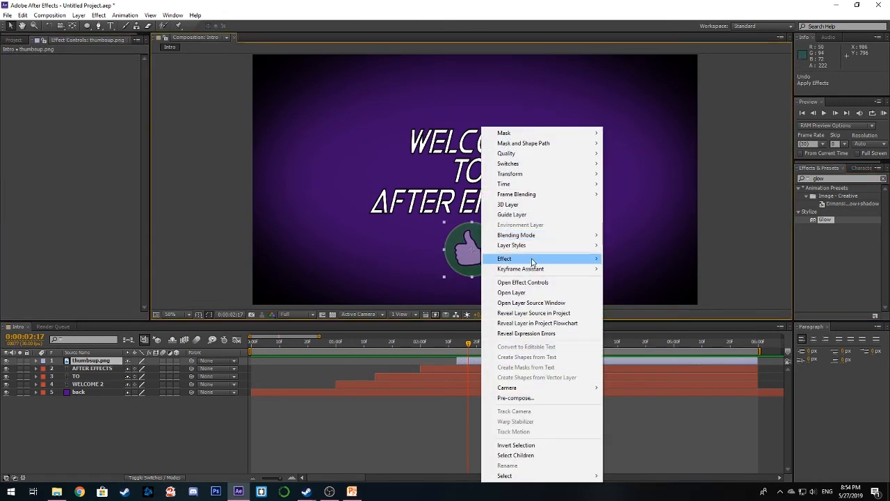
mouse_move(573, 261)
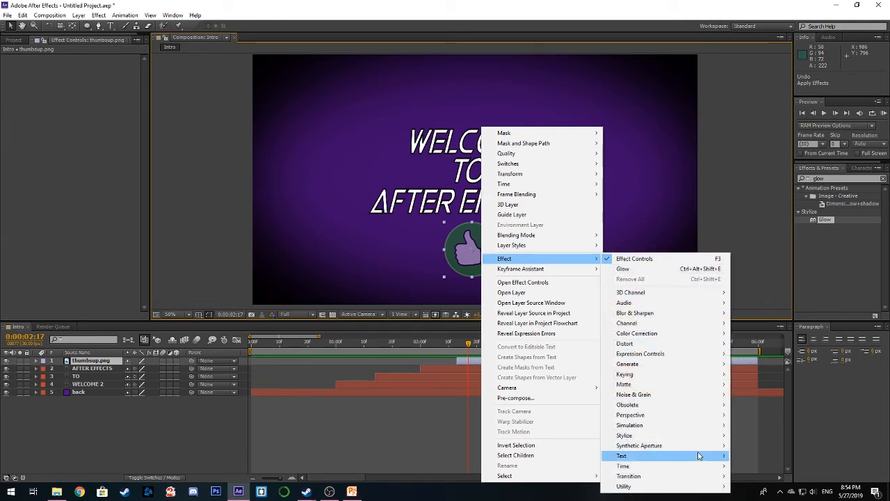
mouse_move(715, 438)
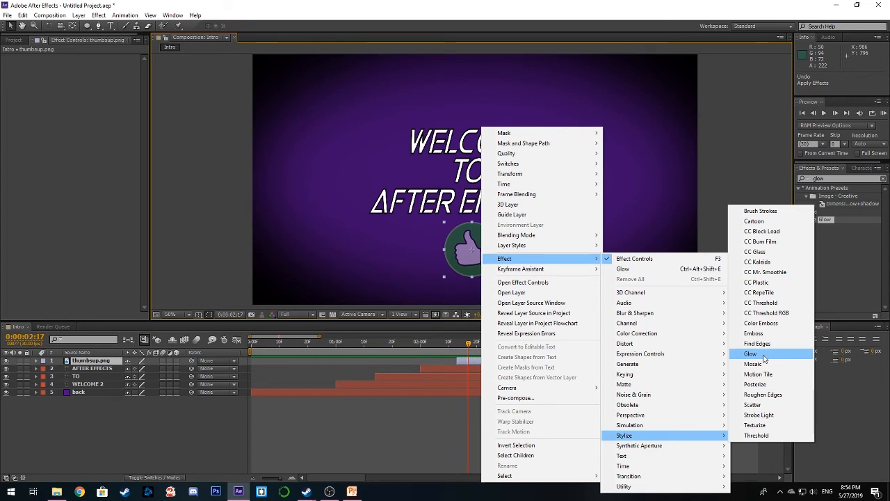
click(752, 353)
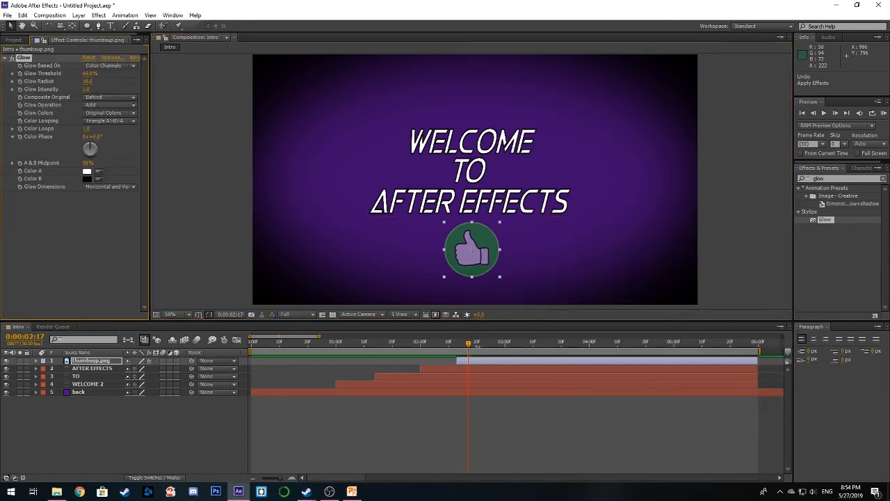
Step: Viewing the thumbs-up image at 0:00:03:07, set its Glow Threshold to 20% and its Glow Radius to 550
drag(468, 344, 525, 346)
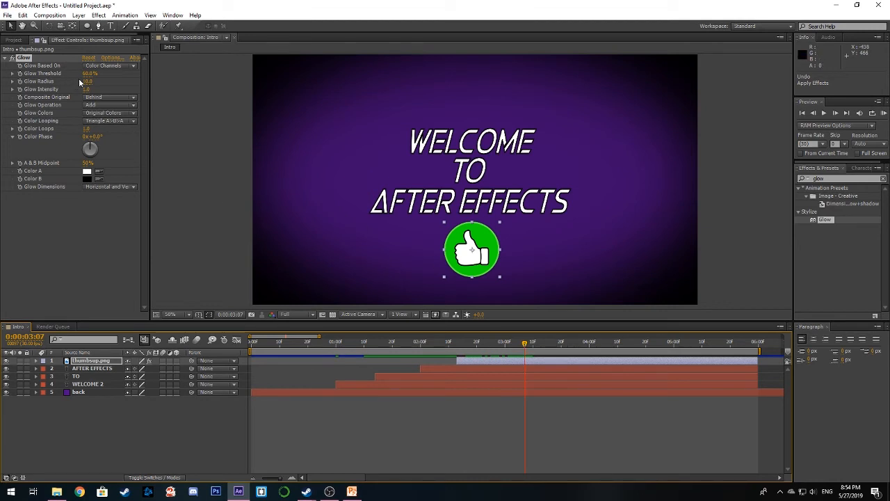
click(89, 82)
text(20)
drag(87, 82, 345, 85)
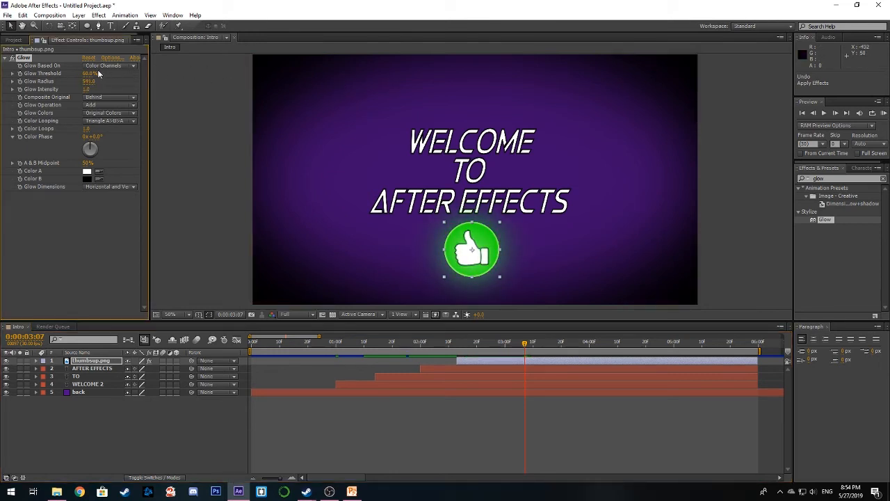
drag(89, 73, 50, 73)
click(85, 74)
text(20)
key(Tab)
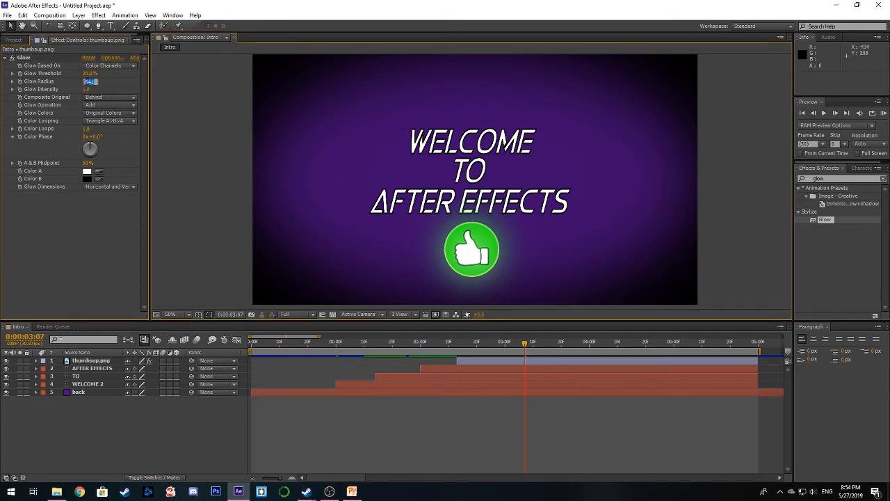
text(55)
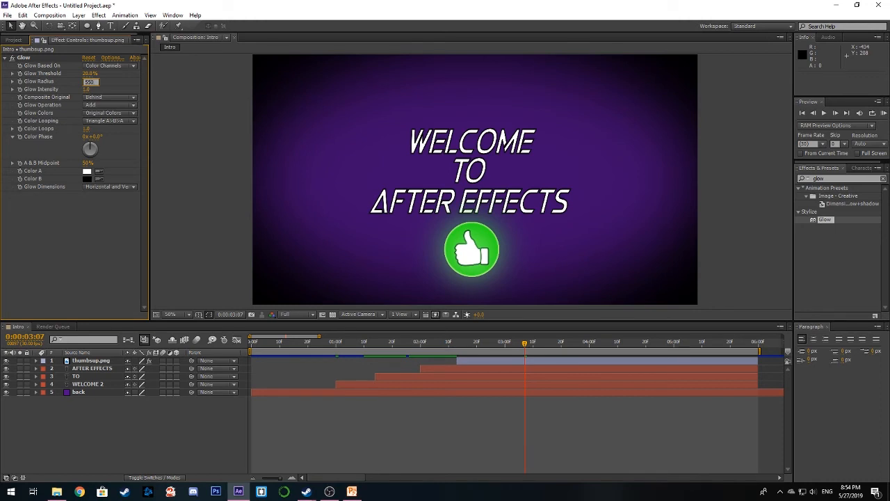
text(0)
key(Return)
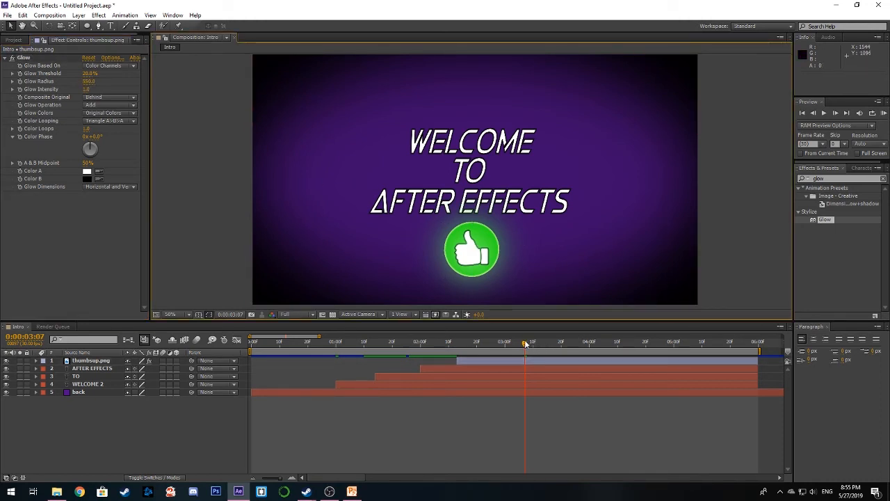
Step: Move the current time to 0:00:02:14 and reveal the Glow properties of the thumbsup.png layer in the timeline
drag(525, 343, 460, 346)
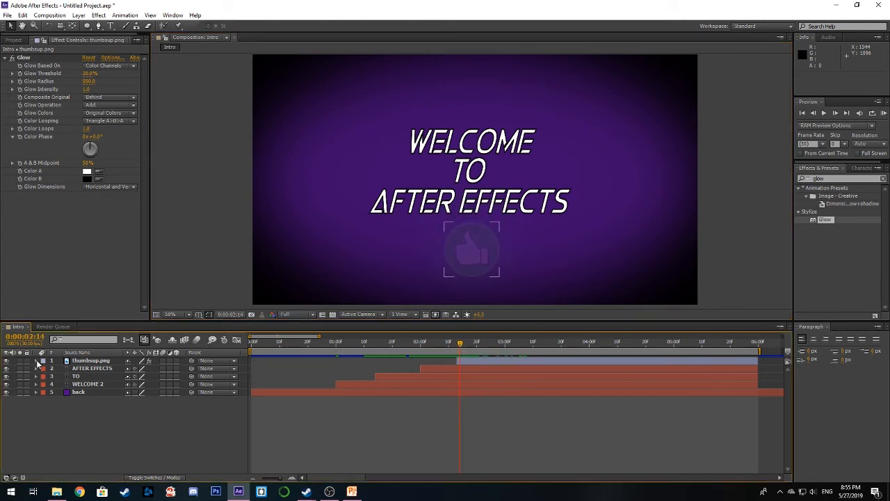
click(37, 362)
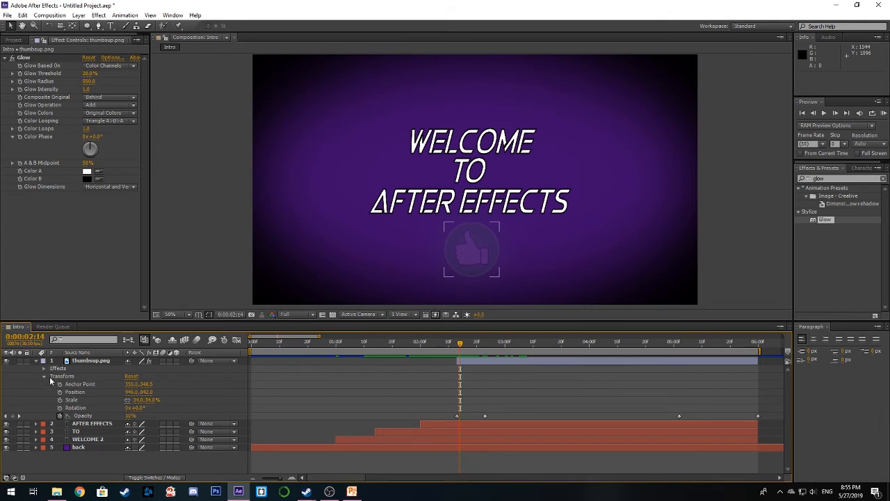
click(43, 369)
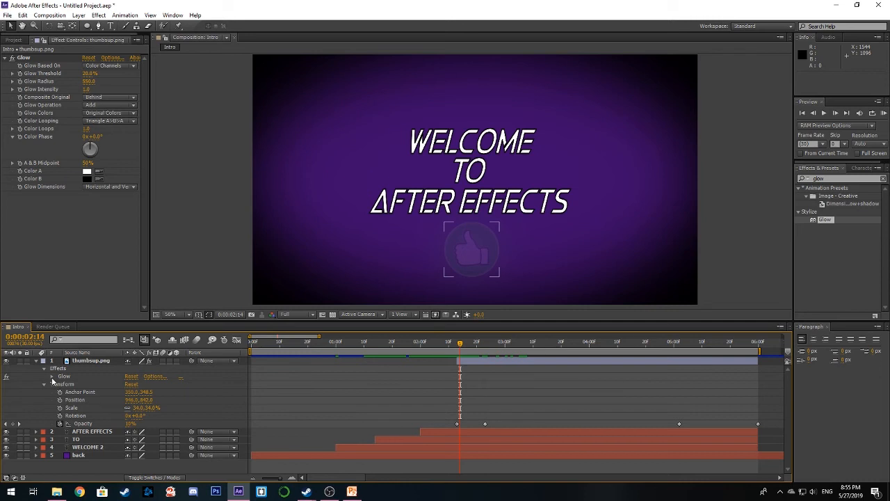
click(51, 377)
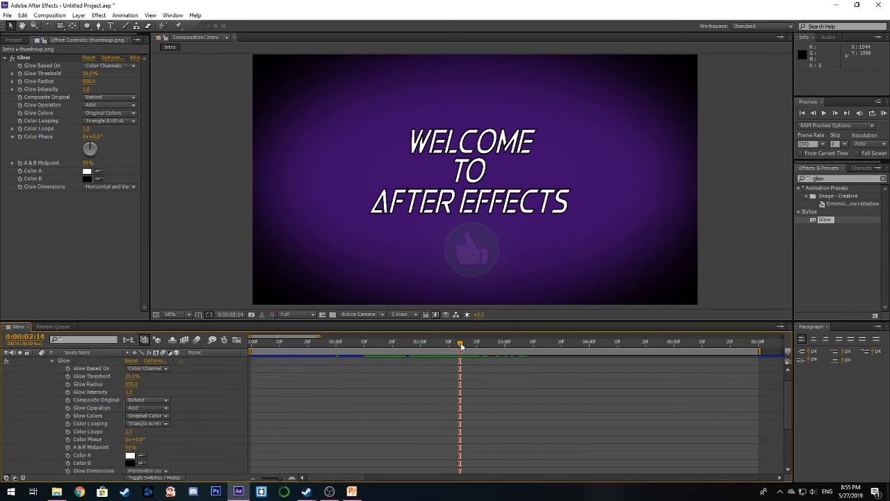
Step: Start keyframing the thumbs-up layer's Glow Intensity at 0:00:02:16 with a value of 0
drag(461, 346, 465, 346)
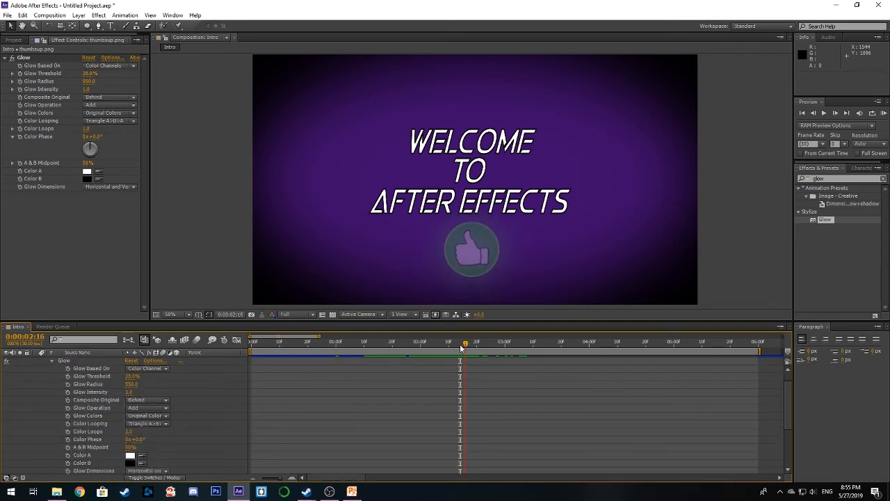
click(67, 392)
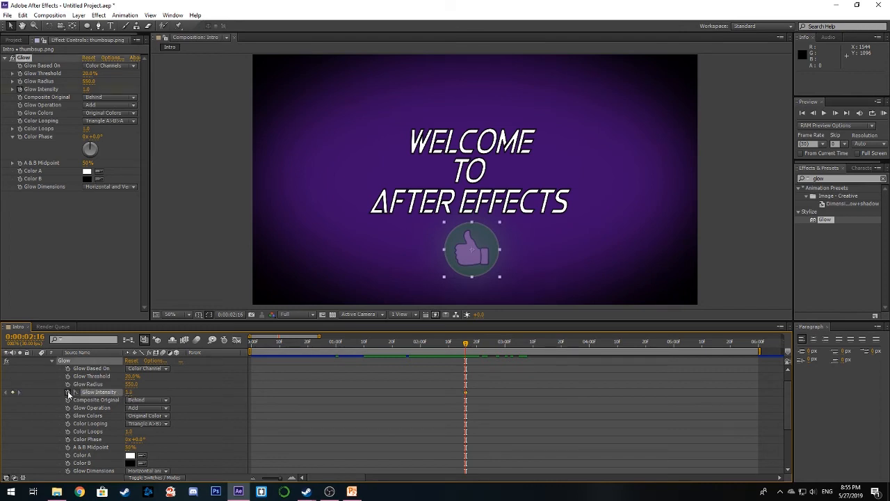
click(128, 393)
text(0)
key(Return)
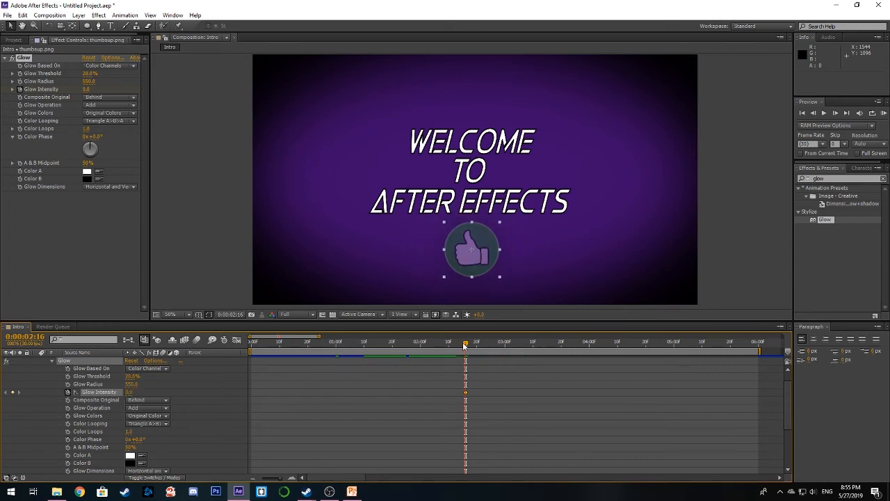
Step: Add a Glow Intensity keyframe of 1 at 0:00:02:27 on the thumbs-up layer
drag(466, 346, 467, 347)
drag(466, 345, 497, 350)
scroll(515, 367, up, 1)
click(129, 408)
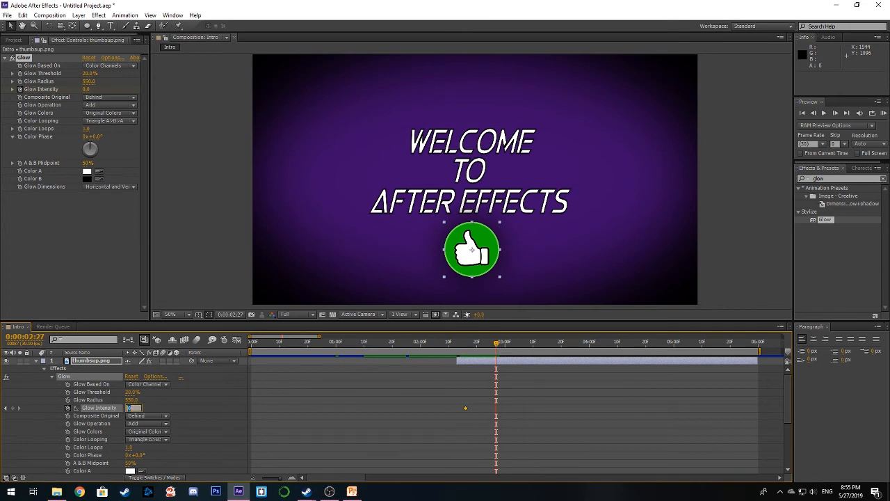
text(1)
key(Return)
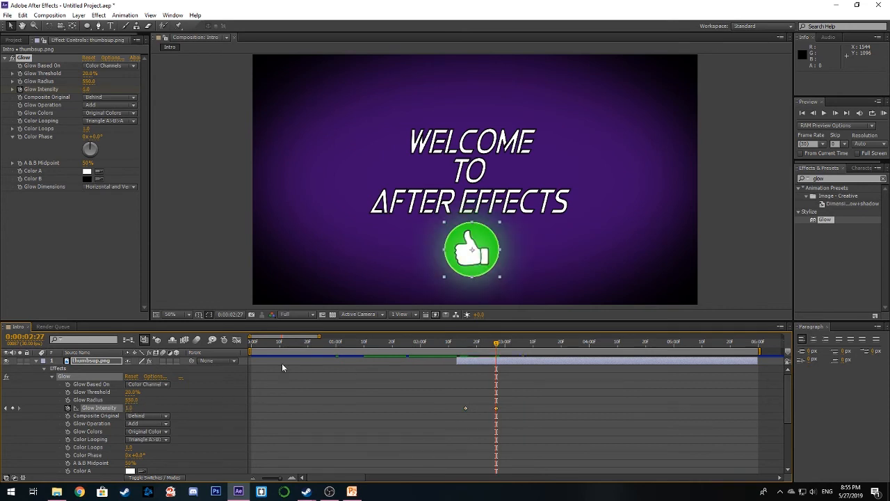
Step: Add a Glow Intensity keyframe of 0 at 0:00:05:00 so the thumbs-up's glow fades out
drag(497, 346, 675, 356)
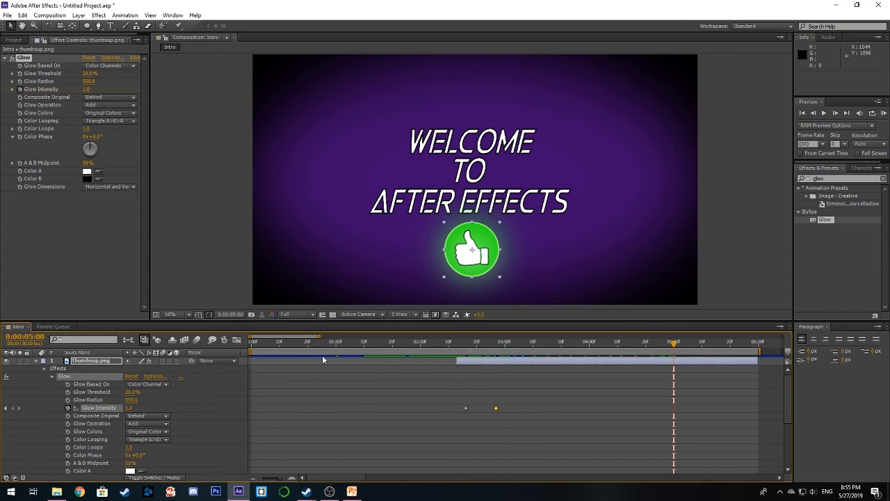
click(129, 407)
text(0)
key(Return)
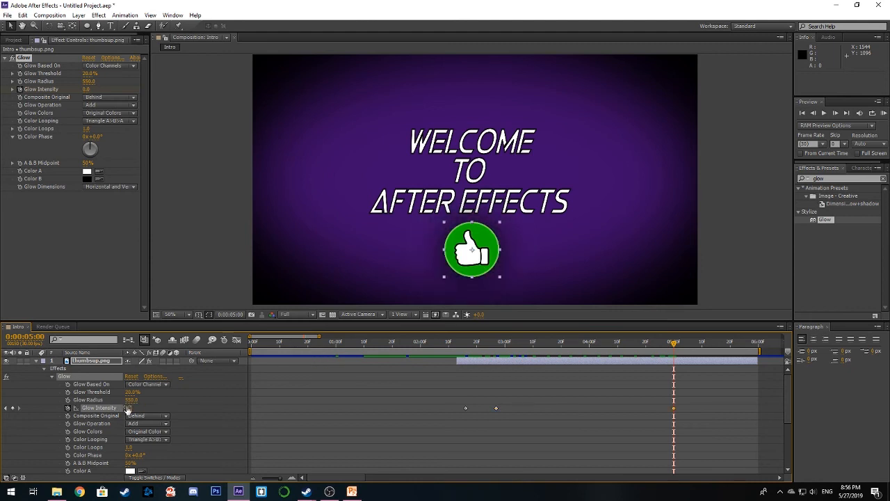
drag(672, 347, 714, 363)
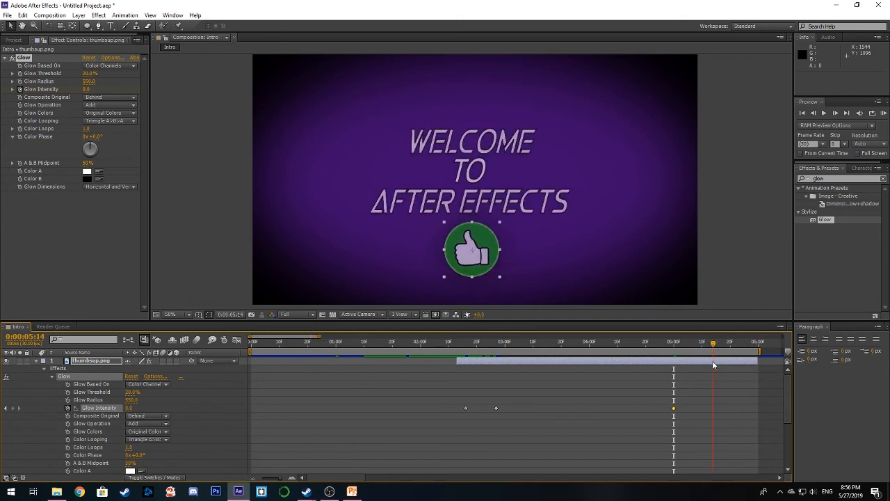
Step: Collapse the Glow, Effects and Transform groups and the thumbsup.png layer in the timeline
click(52, 376)
click(43, 369)
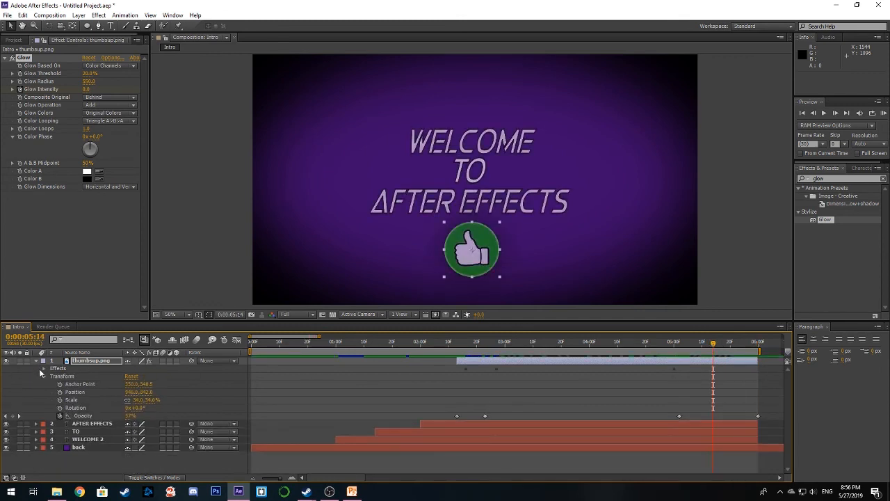
click(43, 376)
click(35, 361)
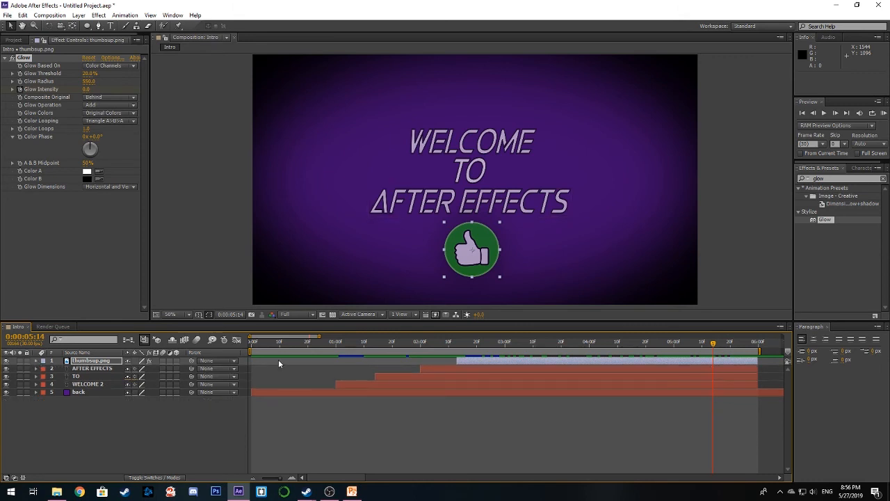
Step: Play a RAM preview of the whole intro composition from its first frame to check the animation
key(Home)
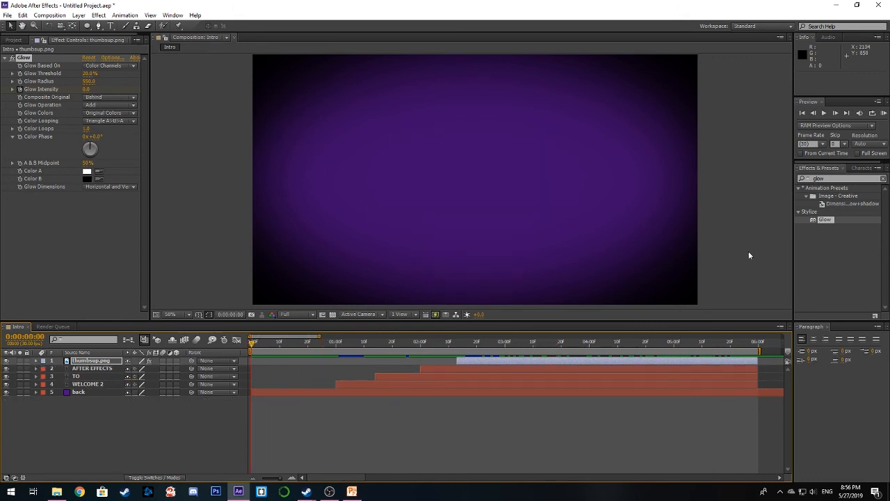
click(884, 114)
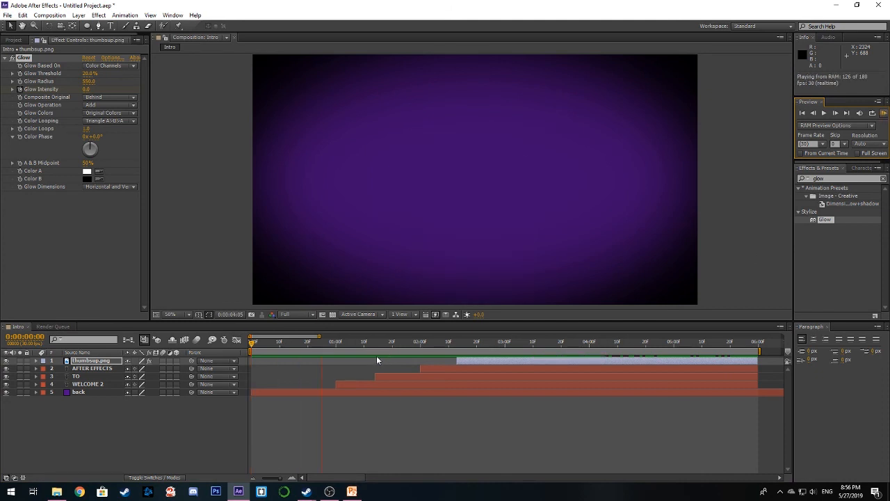
click(884, 113)
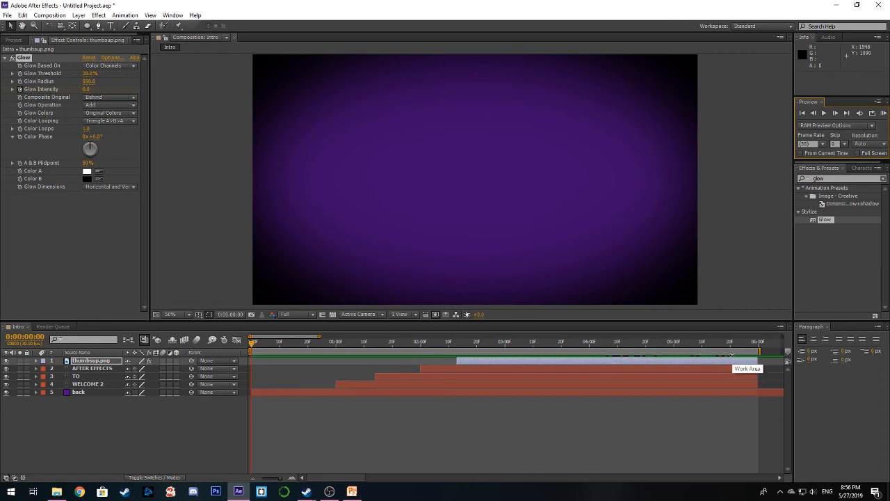
click(884, 113)
Step: Try the Third viewing resolution for the composition and restore it to Full
click(297, 314)
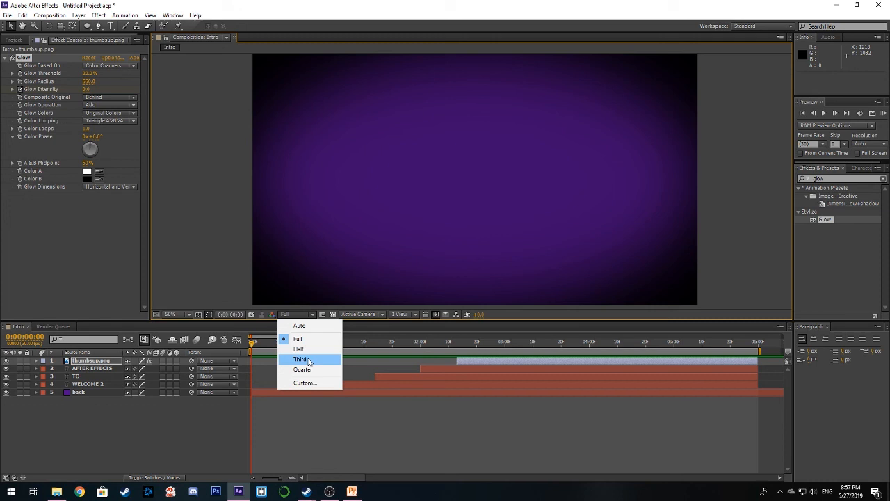
click(309, 359)
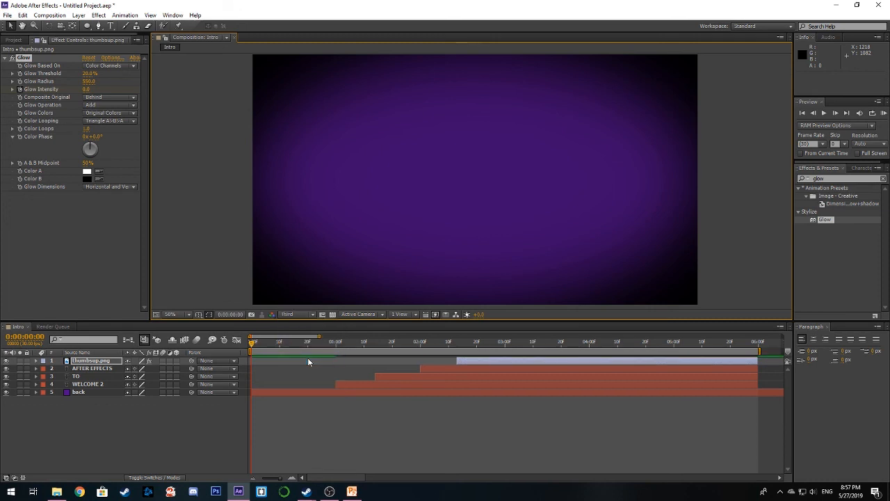
click(294, 314)
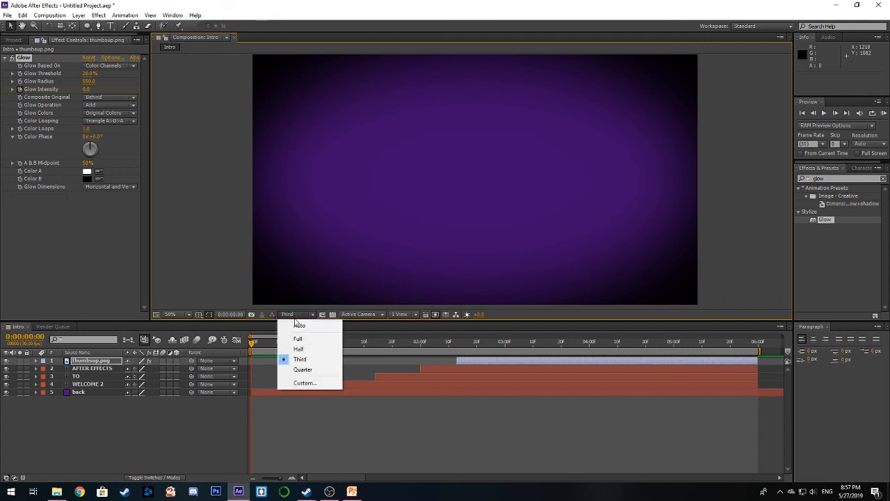
click(299, 340)
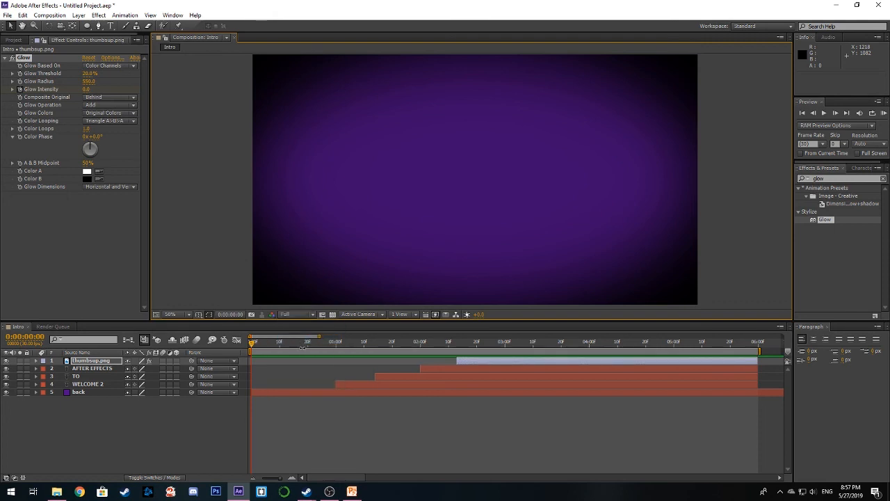
Step: Replay the intro composition as a RAM preview at Full resolution
click(884, 113)
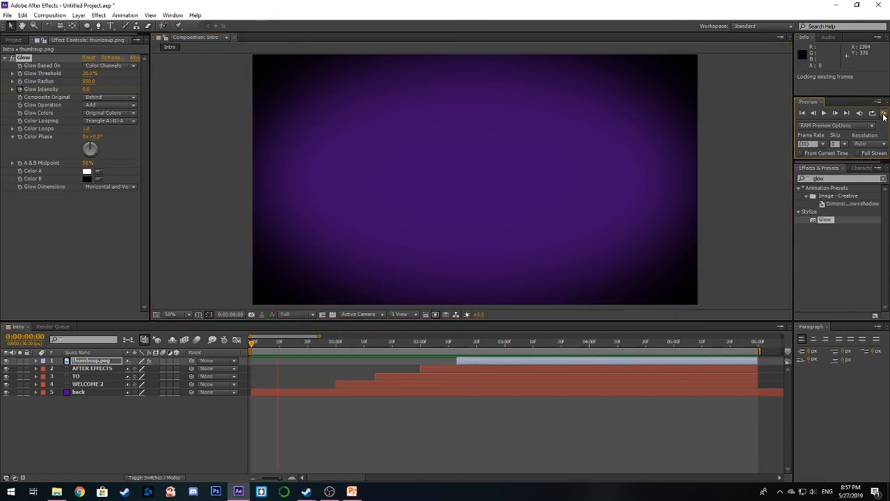